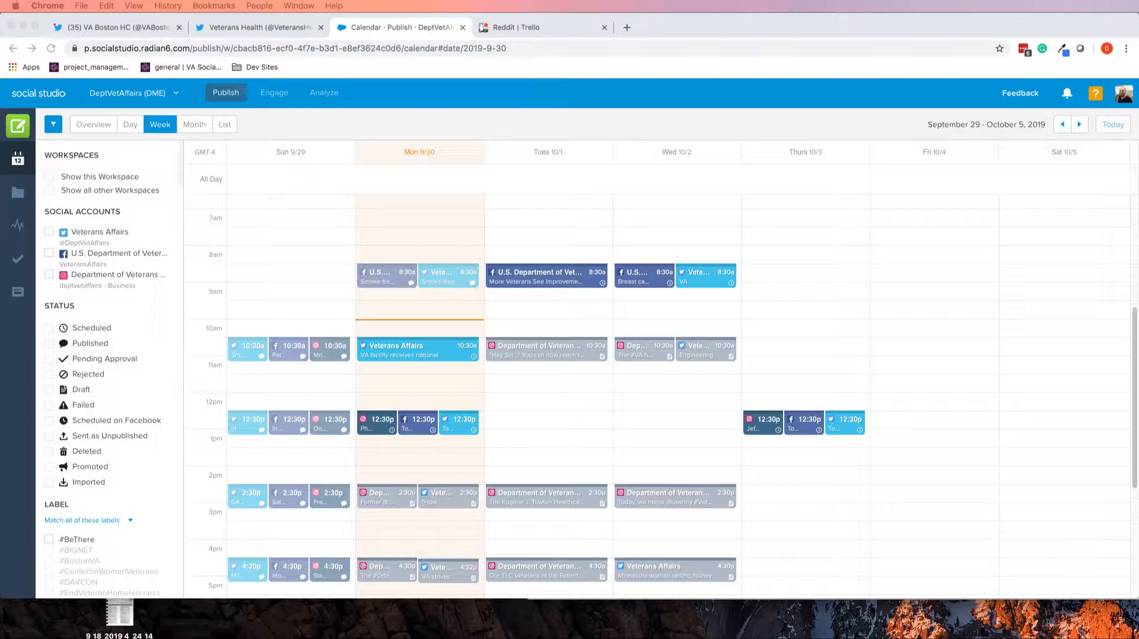
- In Slack's #feed channel, reply "SKED" in a thread on today's VAntage Point post about the Mobility and Sensory Aids Clinic
{"action": "left_click_drag", "start_coordinate": [465, 635], "coordinate": [507, 37]}
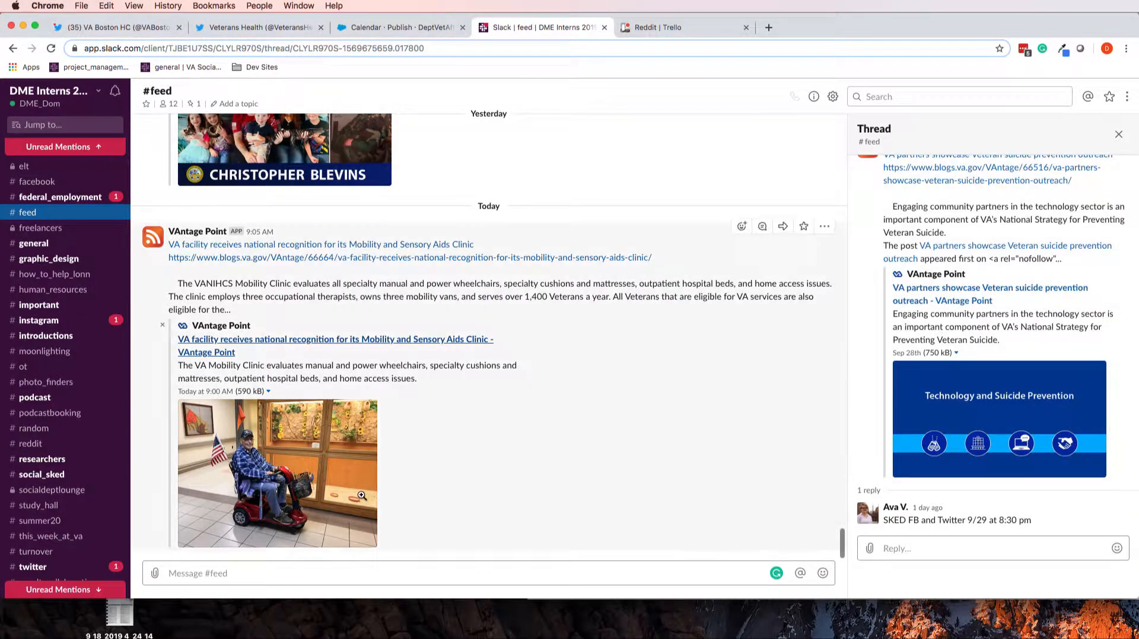
{"action": "left_click", "coordinate": [762, 226]}
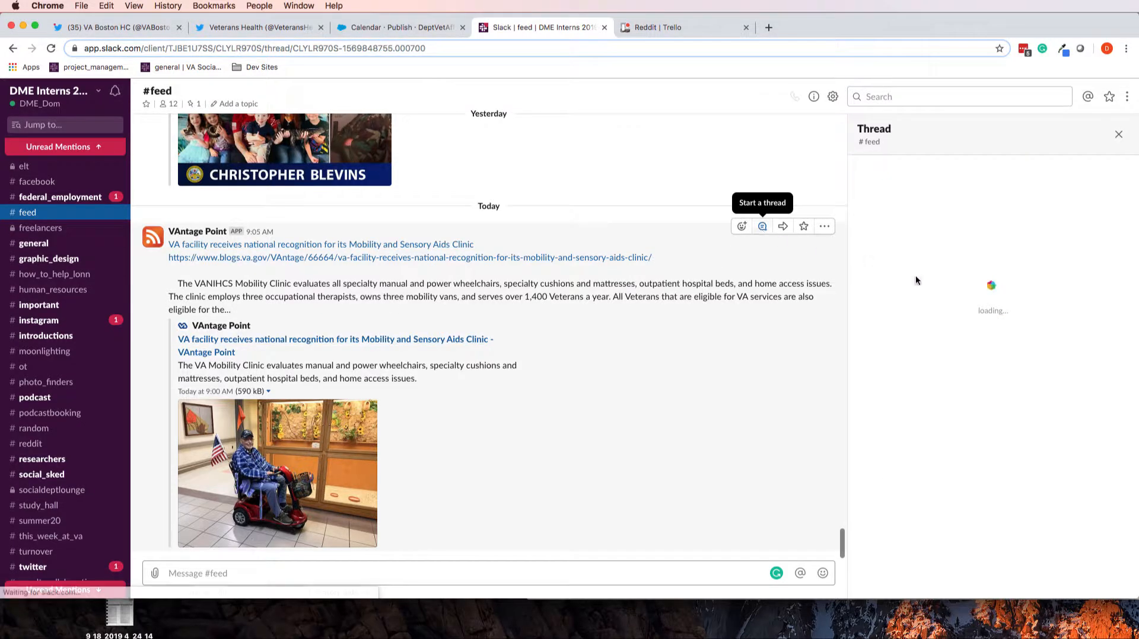
{"action": "left_click", "coordinate": [940, 547]}
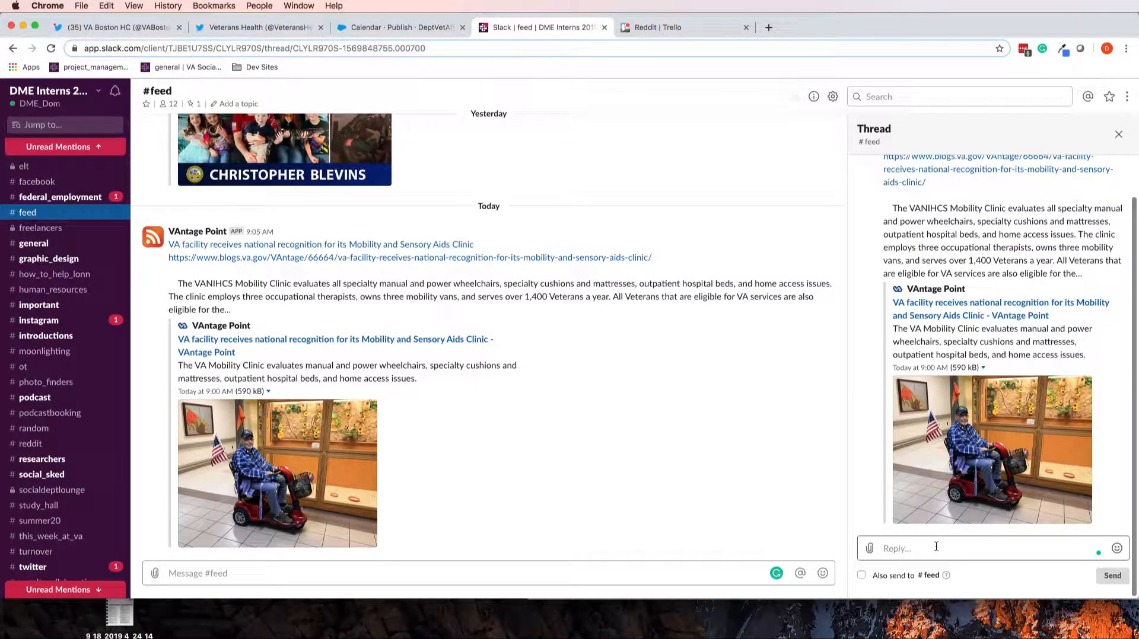
{"action": "type", "text": "SKED"}
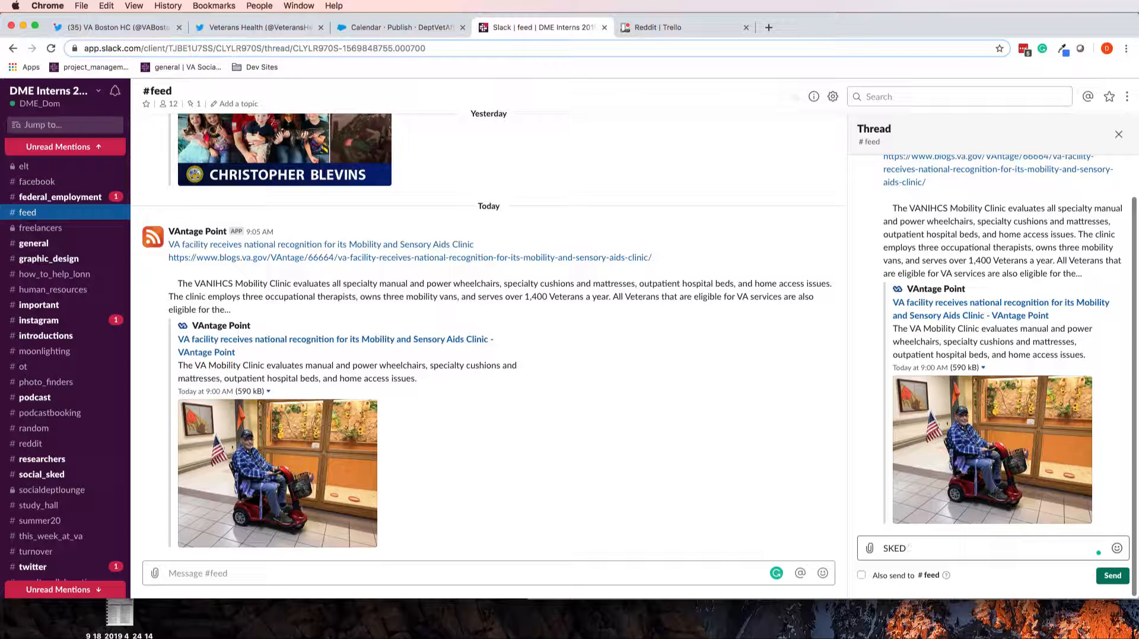
{"action": "key", "text": "Return"}
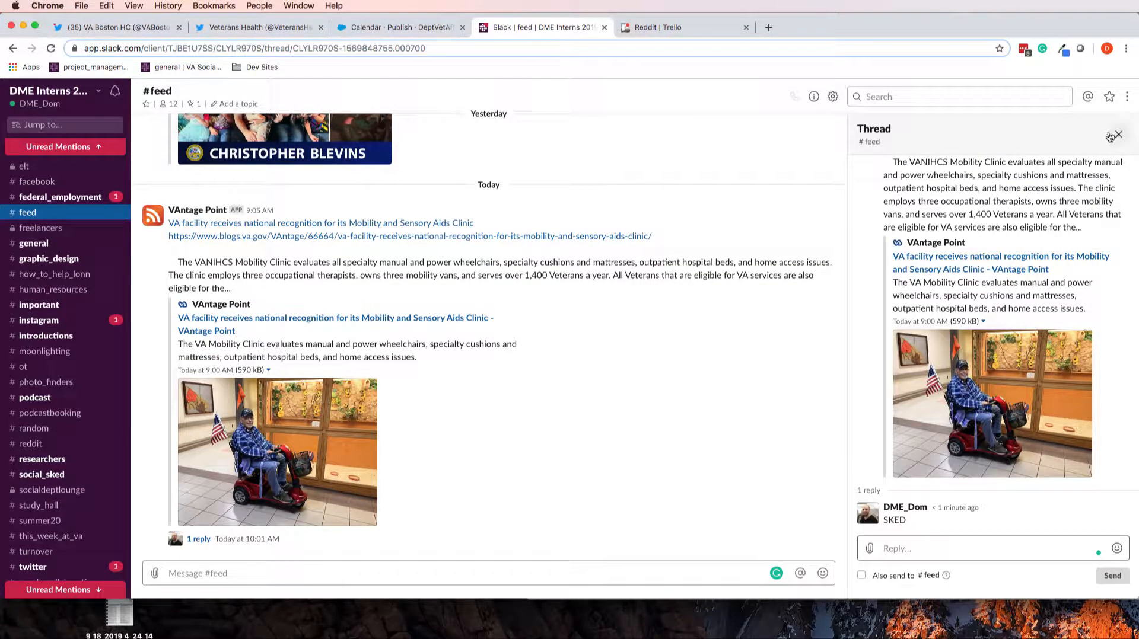
- Switch to the Social Studio calendar, open Monday's 10:30 am Veterans Affairs tweet for editing, and schedule it again for 09/30/2019
{"action": "left_click", "coordinate": [407, 26]}
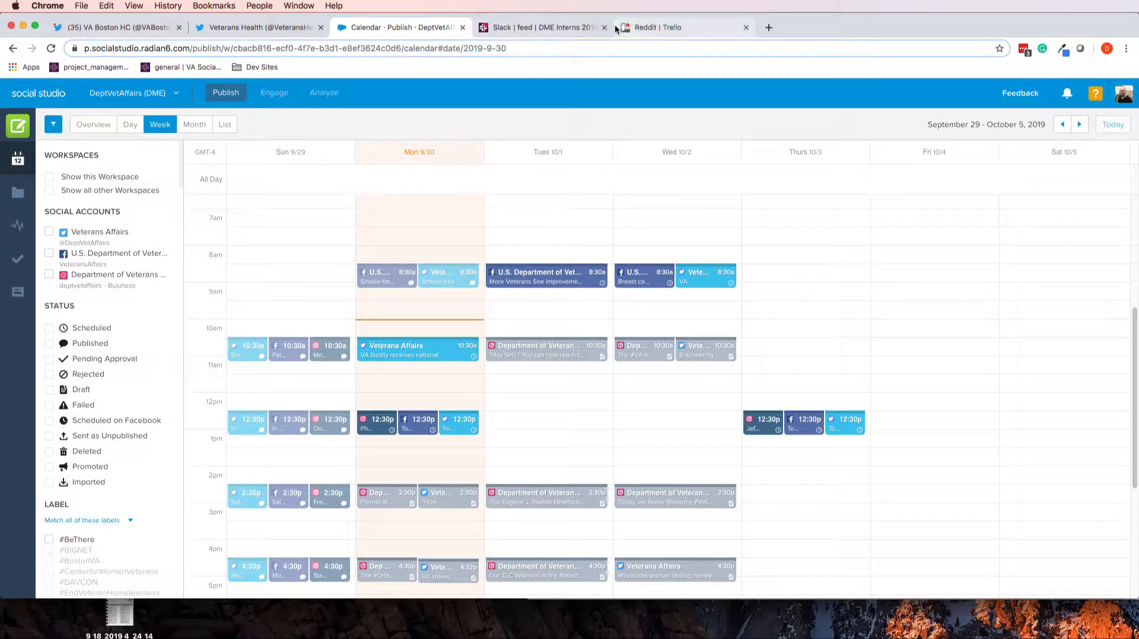
{"action": "left_click", "coordinate": [516, 27]}
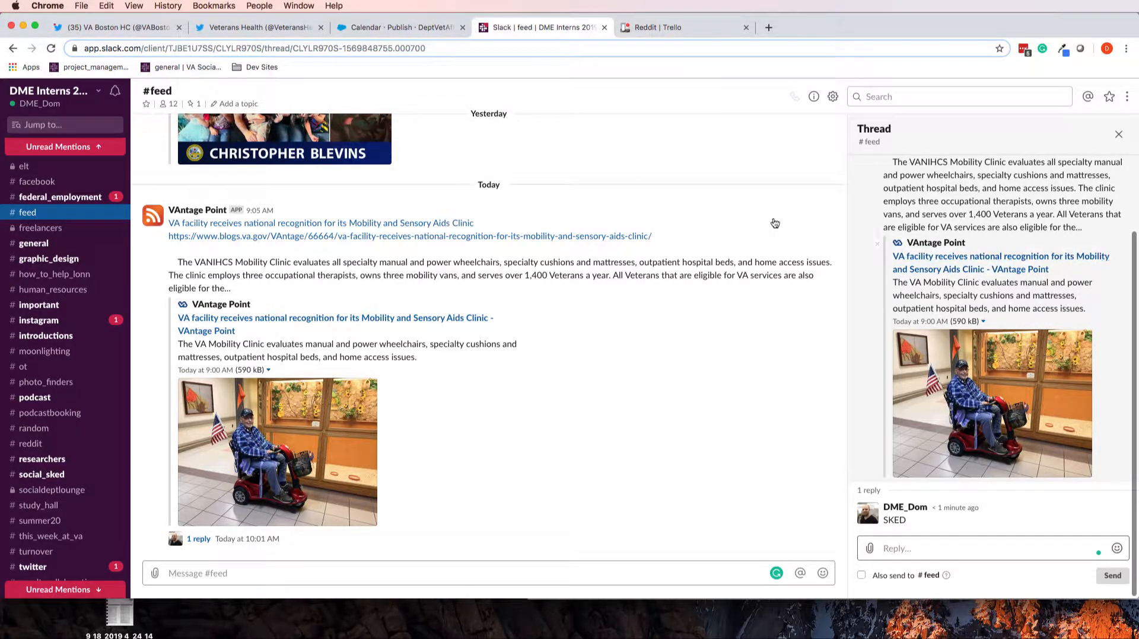
{"action": "left_click", "coordinate": [394, 28]}
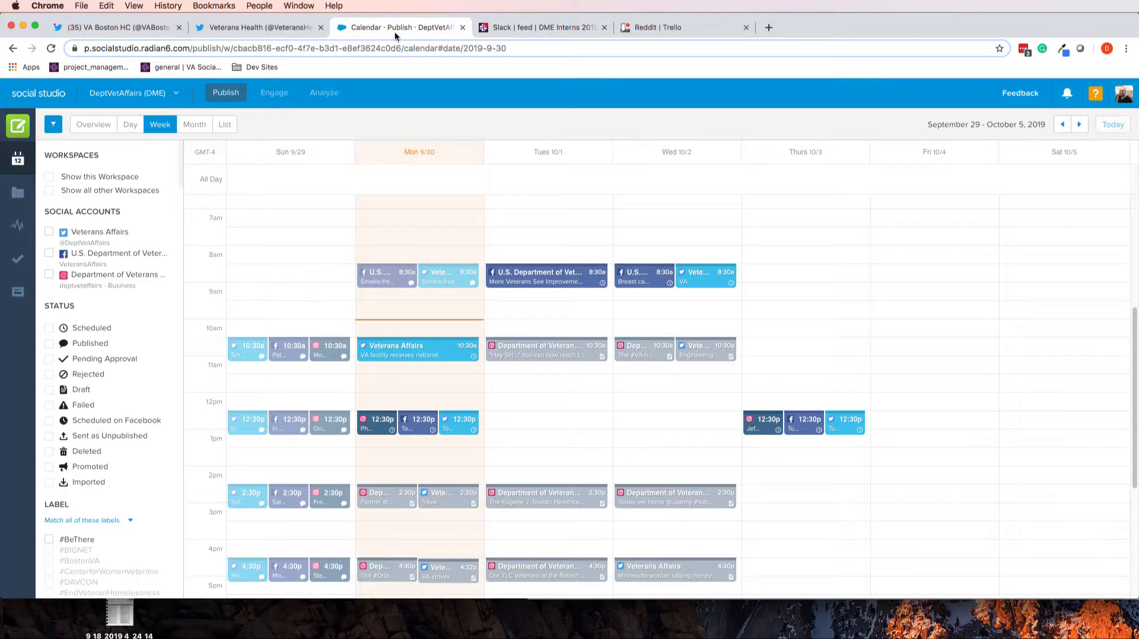
{"action": "left_click", "coordinate": [416, 355]}
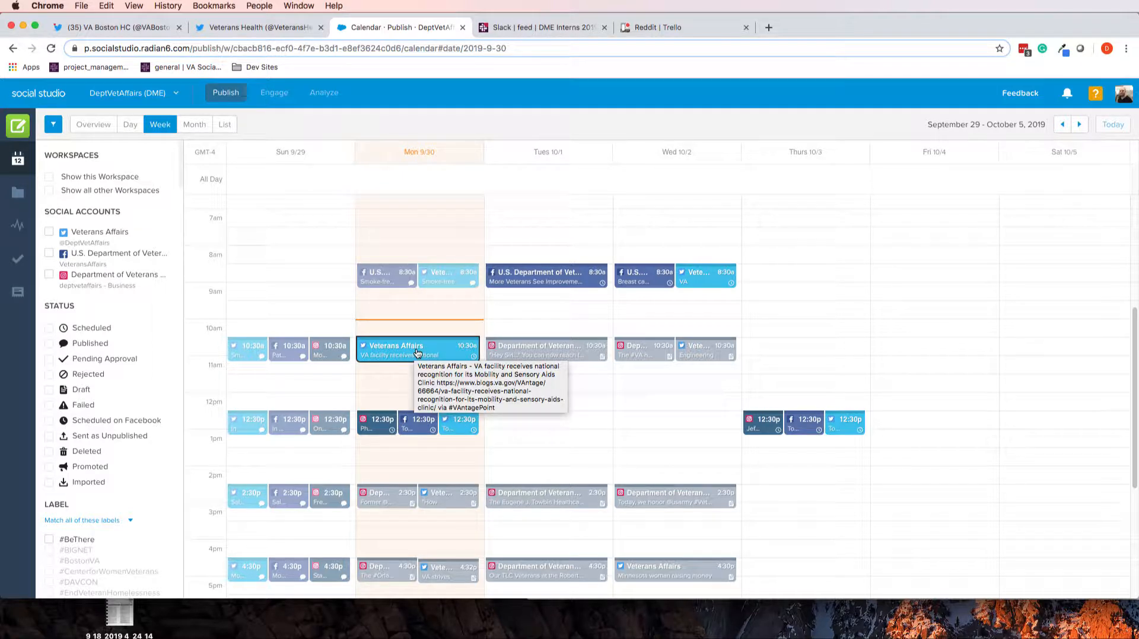
{"action": "left_click", "coordinate": [417, 353]}
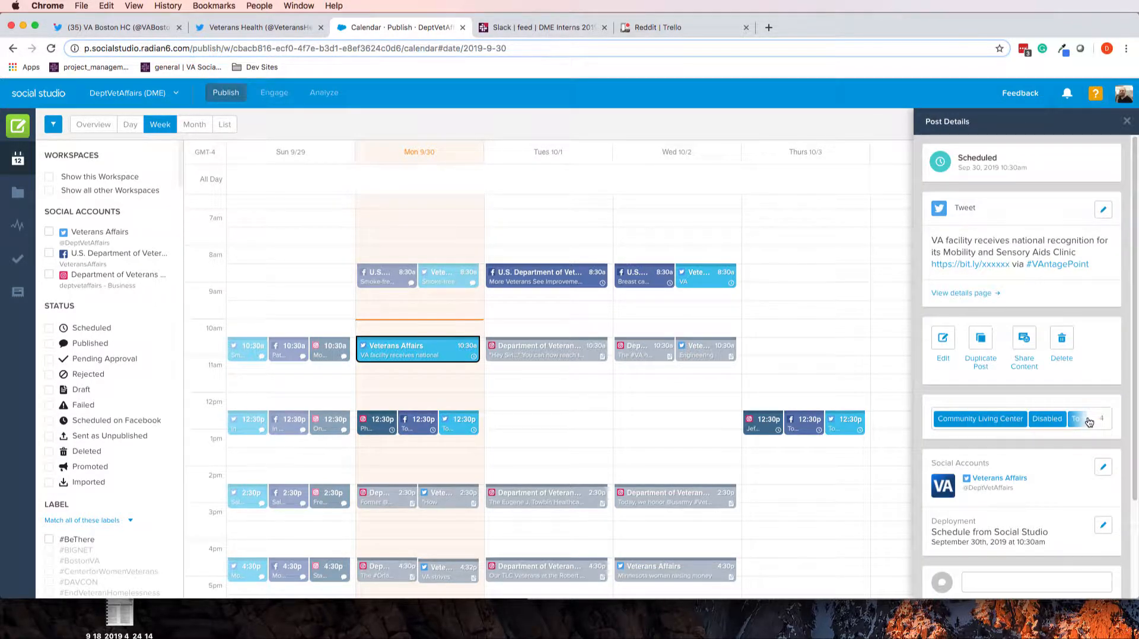
{"action": "left_click", "coordinate": [943, 341]}
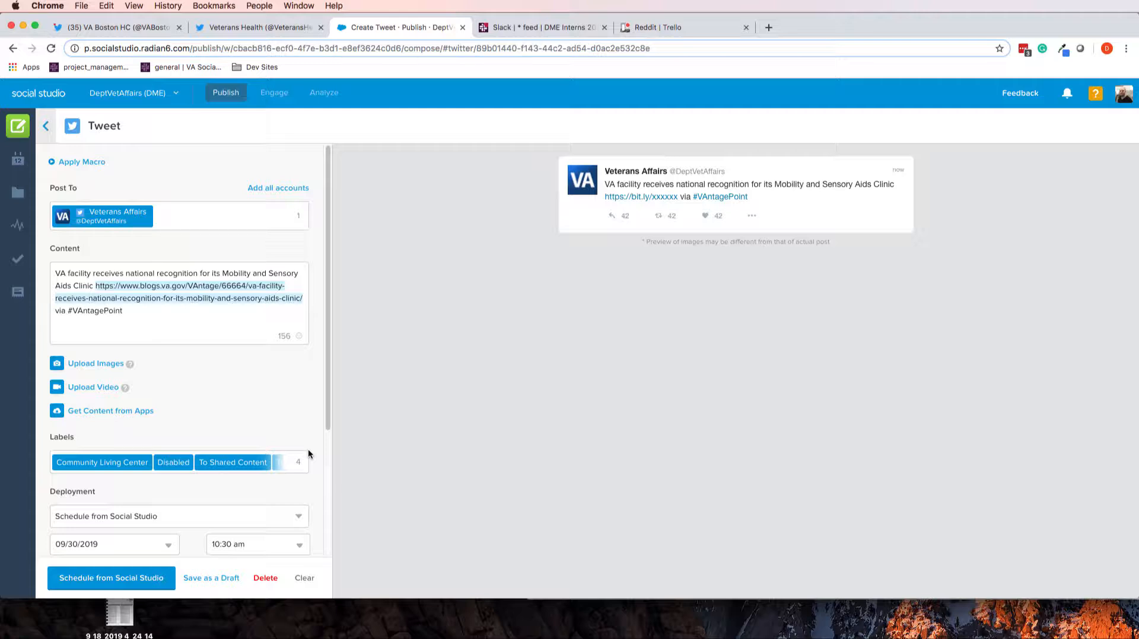
{"action": "left_click", "coordinate": [151, 579]}
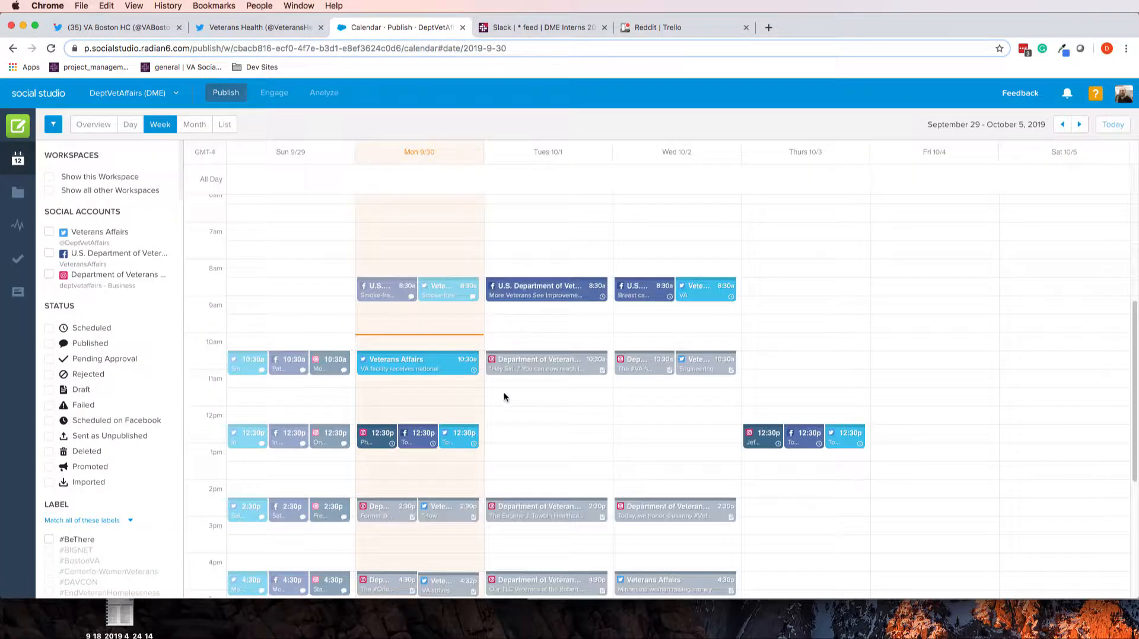
- Start sharing the content of Monday's 10:30 am Veterans Affairs tweet and select all workspaces as recipients
{"action": "left_click", "coordinate": [437, 366]}
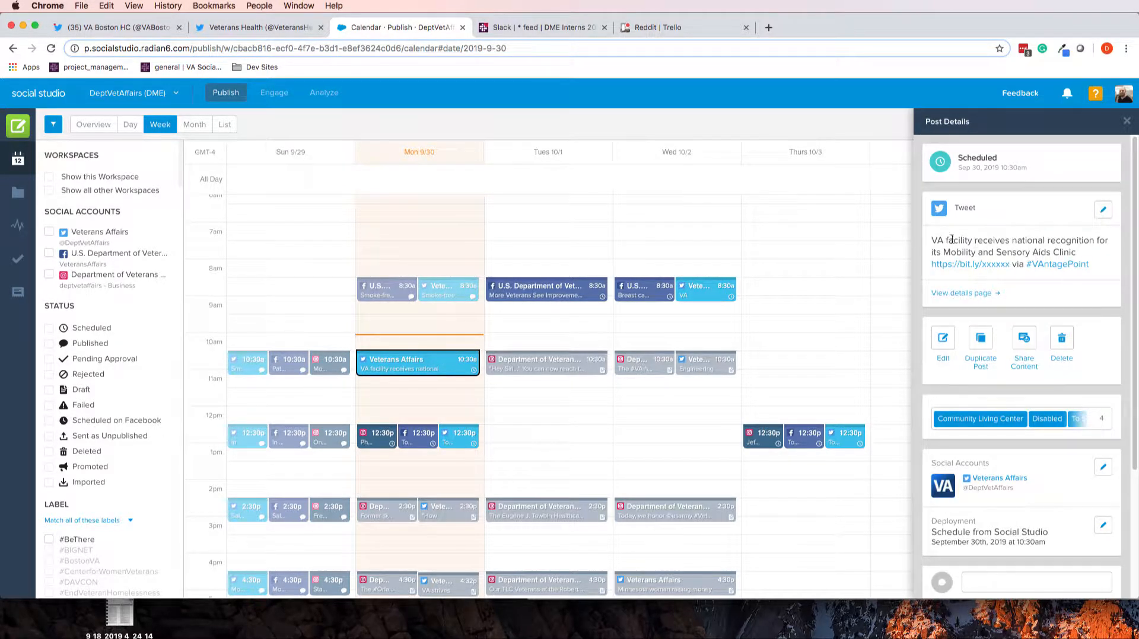
{"action": "scroll", "coordinate": [976, 301], "scroll_direction": "down", "scroll_amount": 3}
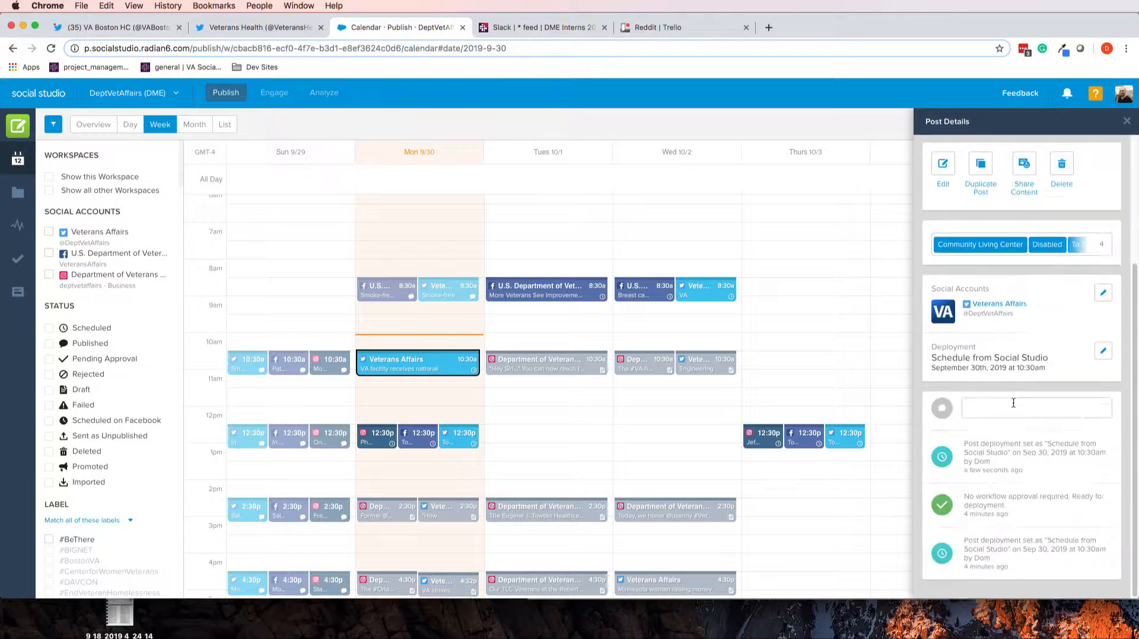
{"action": "scroll", "coordinate": [1028, 166], "scroll_direction": "up", "scroll_amount": 3}
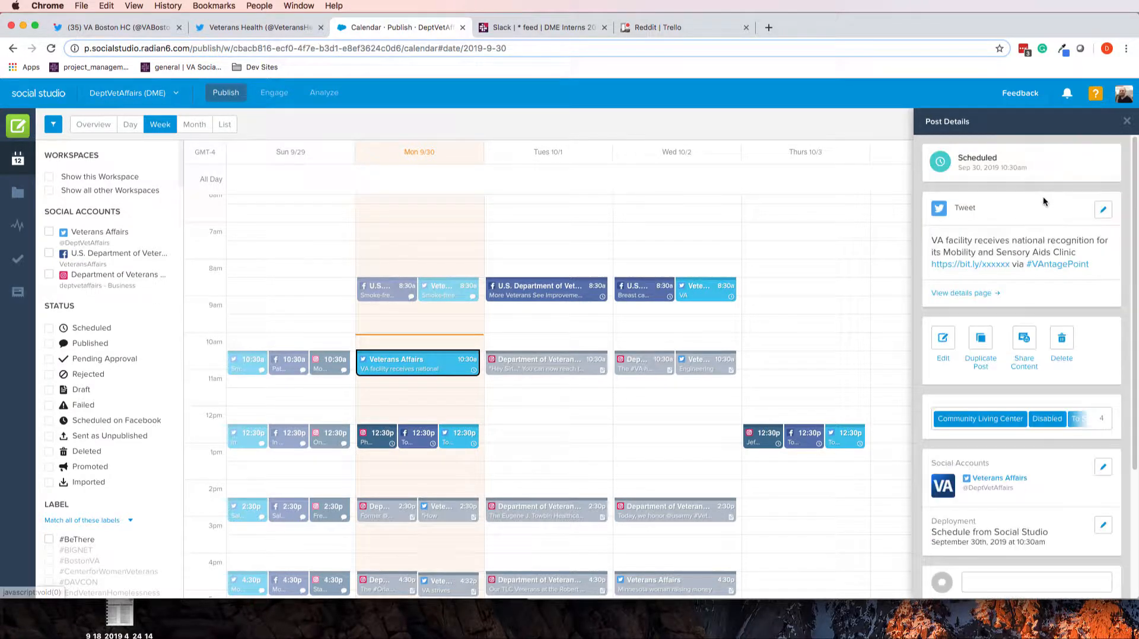
{"action": "left_click", "coordinate": [1024, 339]}
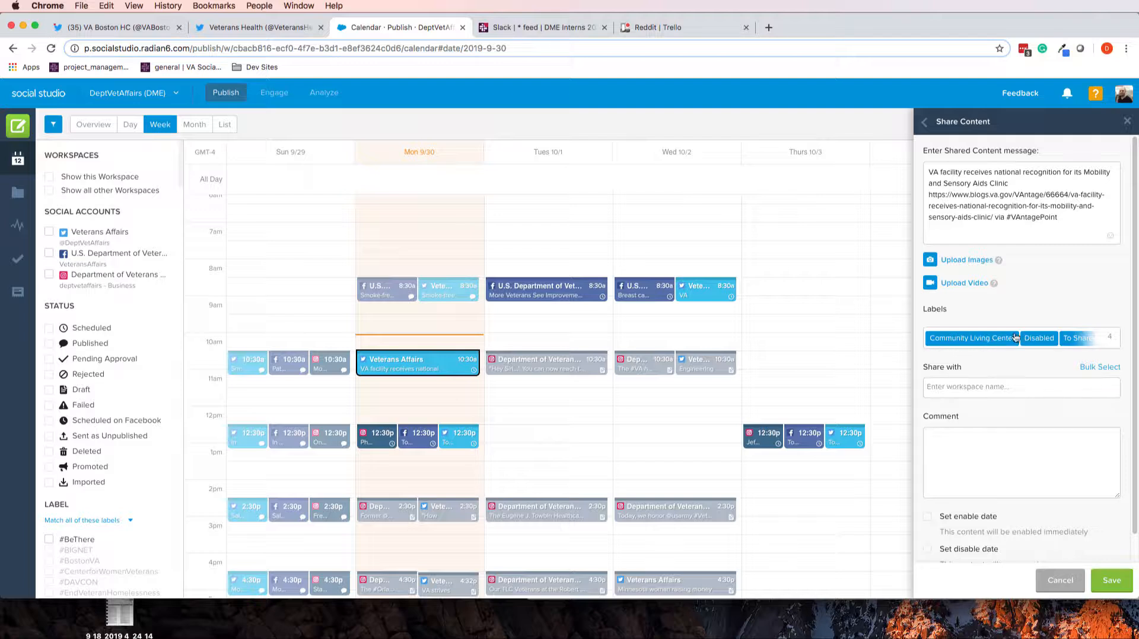
{"action": "left_click", "coordinate": [975, 388]}
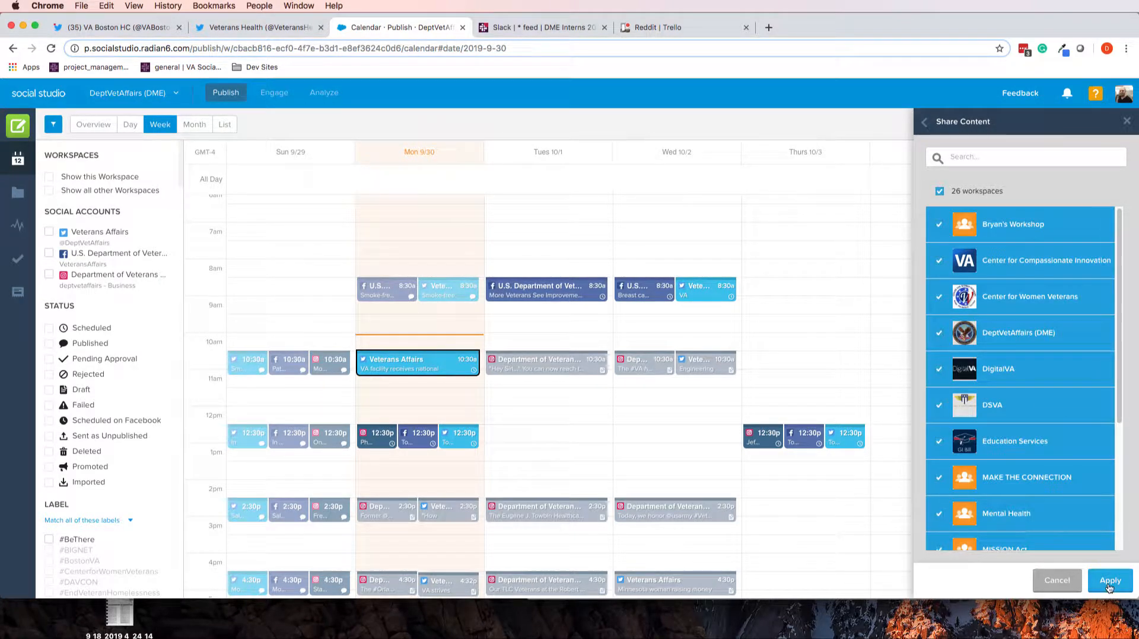
{"action": "left_click", "coordinate": [1110, 581]}
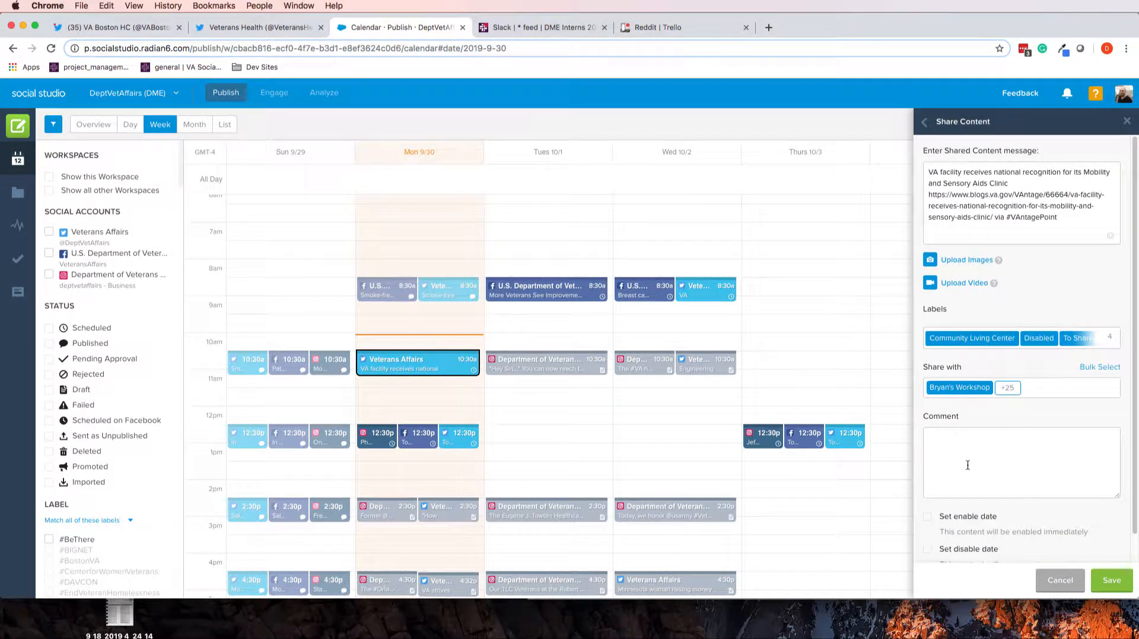
- Give the shared content a disable date of 10/14/2019 at 10:15 am and save the sharing
{"action": "scroll", "coordinate": [968, 465], "scroll_direction": "down", "scroll_amount": 1}
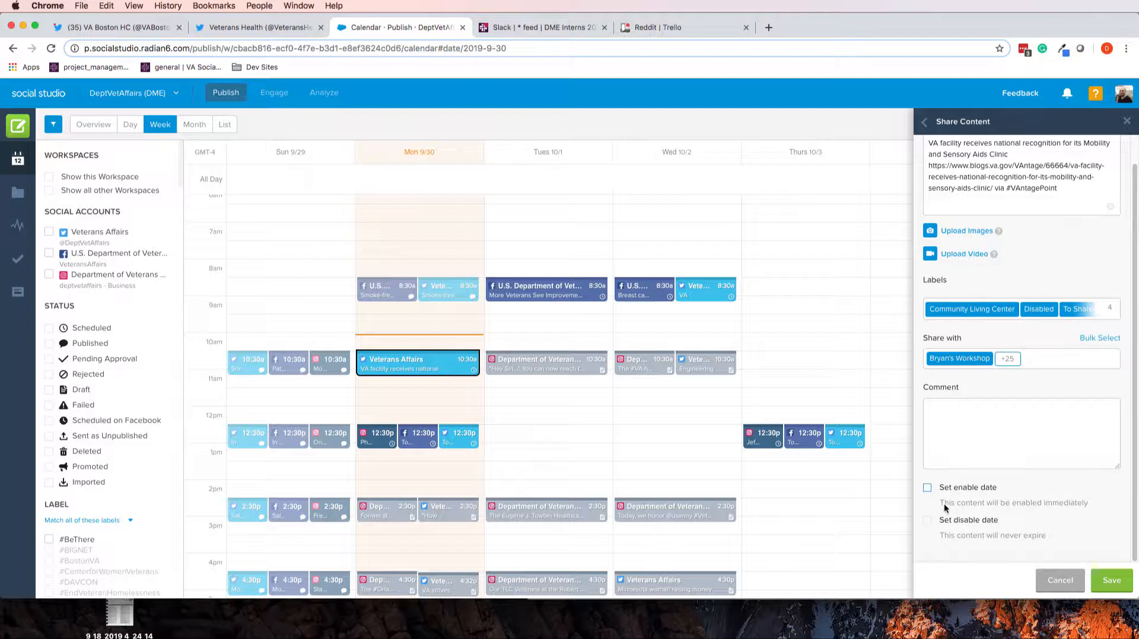
{"action": "left_click", "coordinate": [927, 520]}
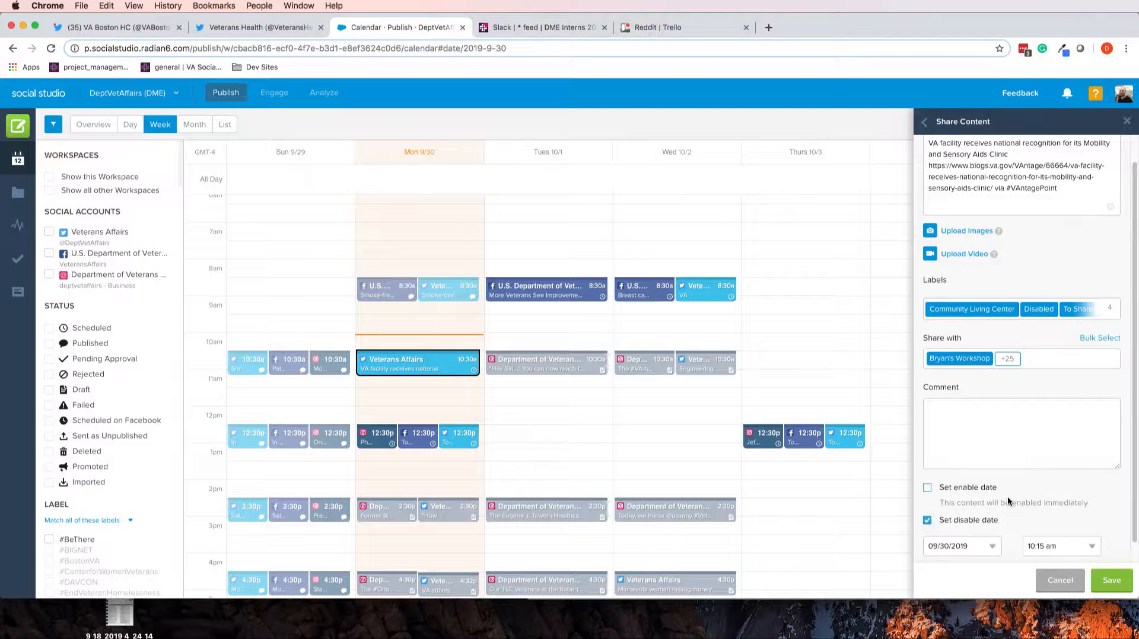
{"action": "scroll", "coordinate": [1021, 491], "scroll_direction": "down", "scroll_amount": 1}
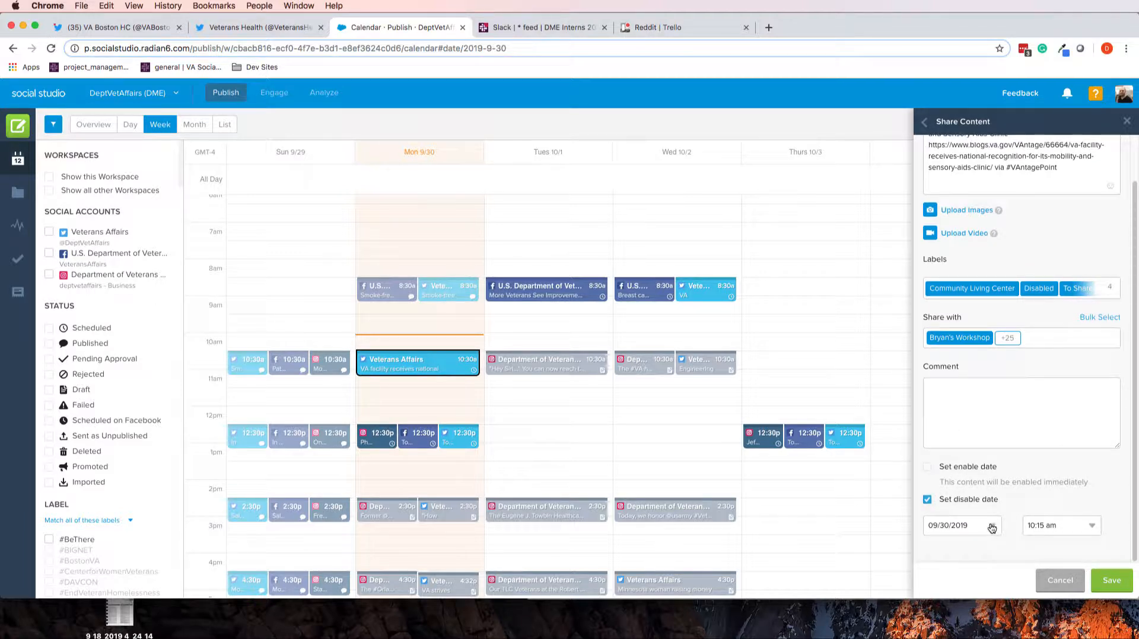
{"action": "left_click", "coordinate": [990, 526]}
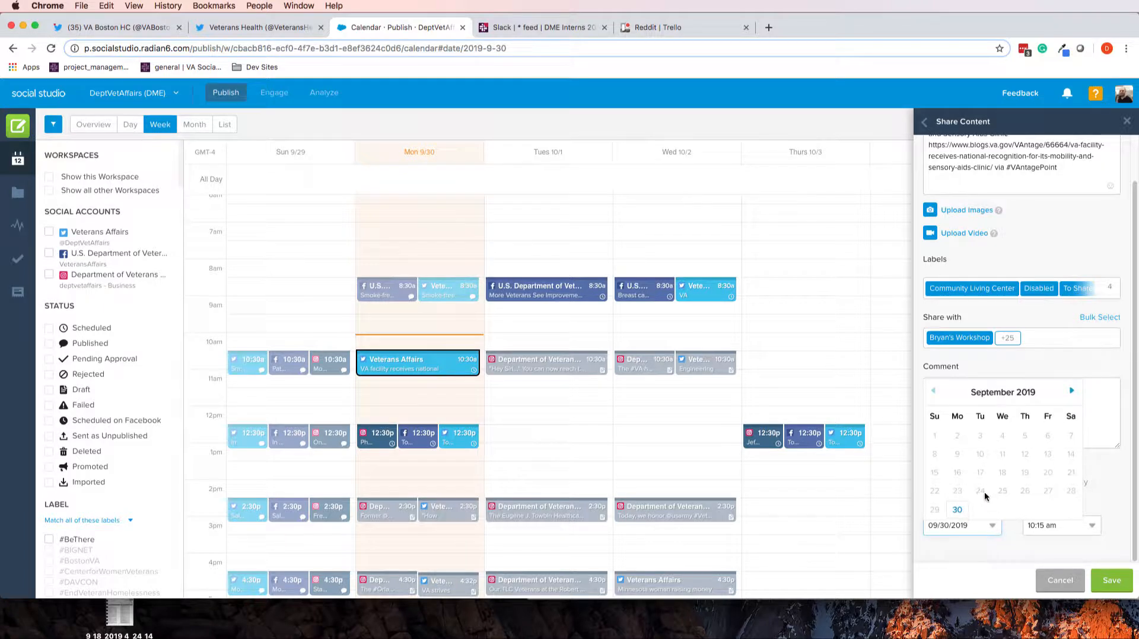
{"action": "left_click", "coordinate": [1074, 390]}
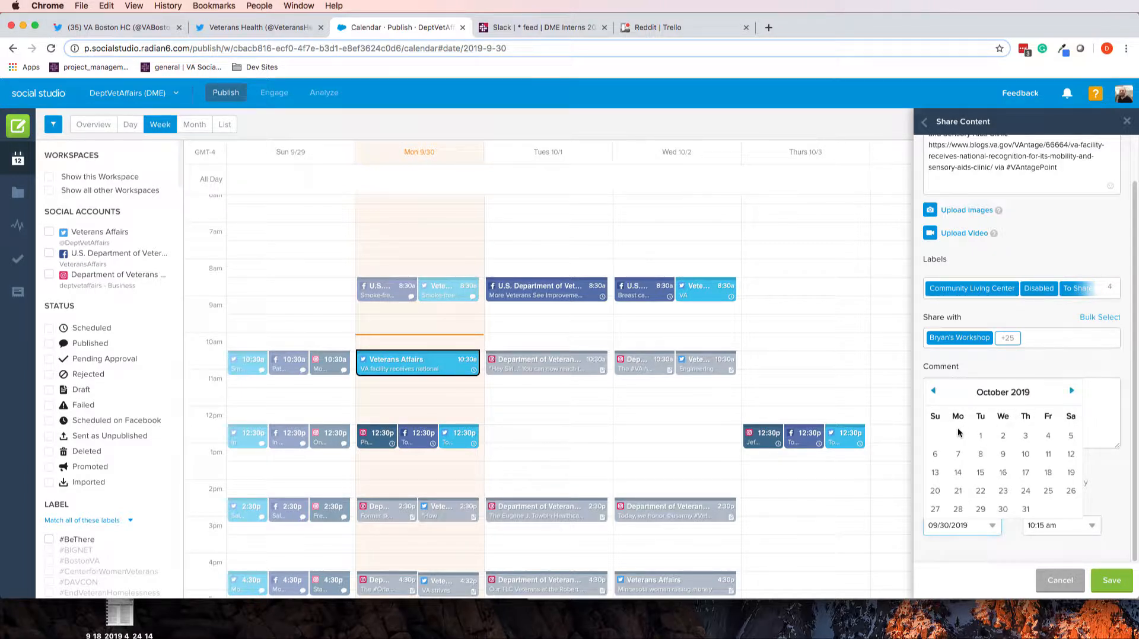
{"action": "left_click", "coordinate": [958, 474]}
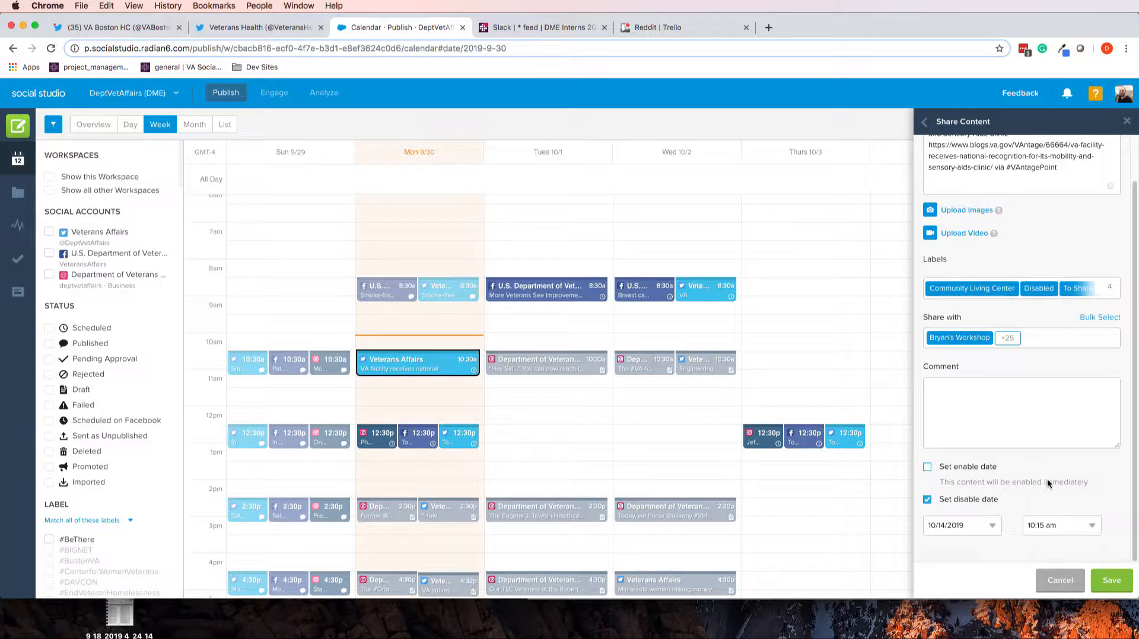
{"action": "left_click", "coordinate": [1116, 586]}
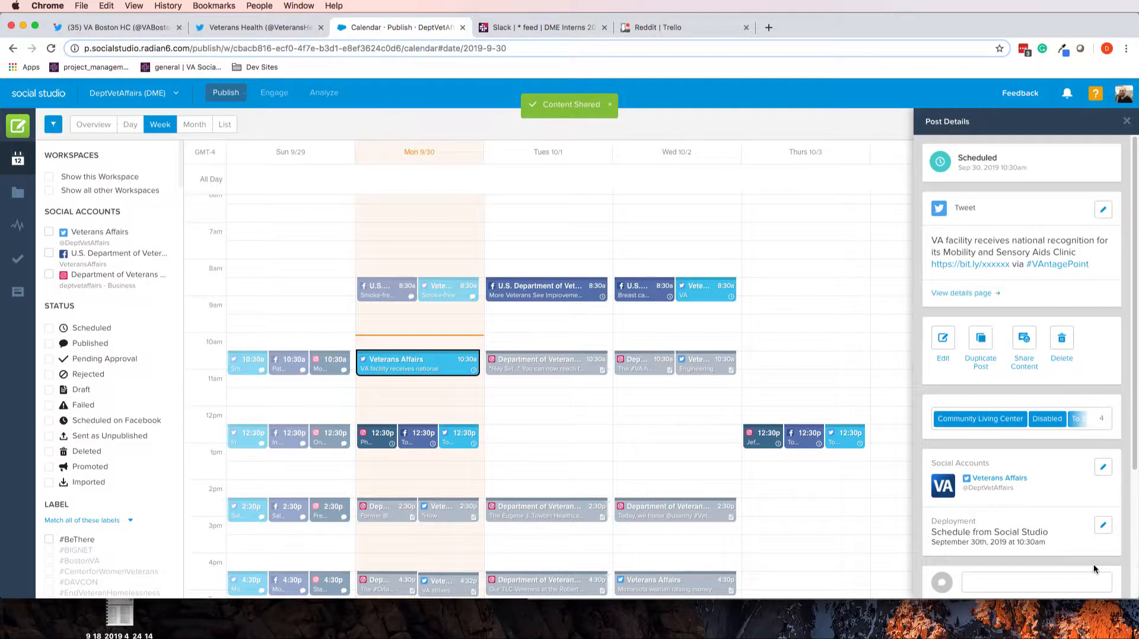
- Open the details of the newly shared Mobility and Sensory Aids Clinic content and add the note "For Twitter"
{"action": "left_click", "coordinate": [12, 293]}
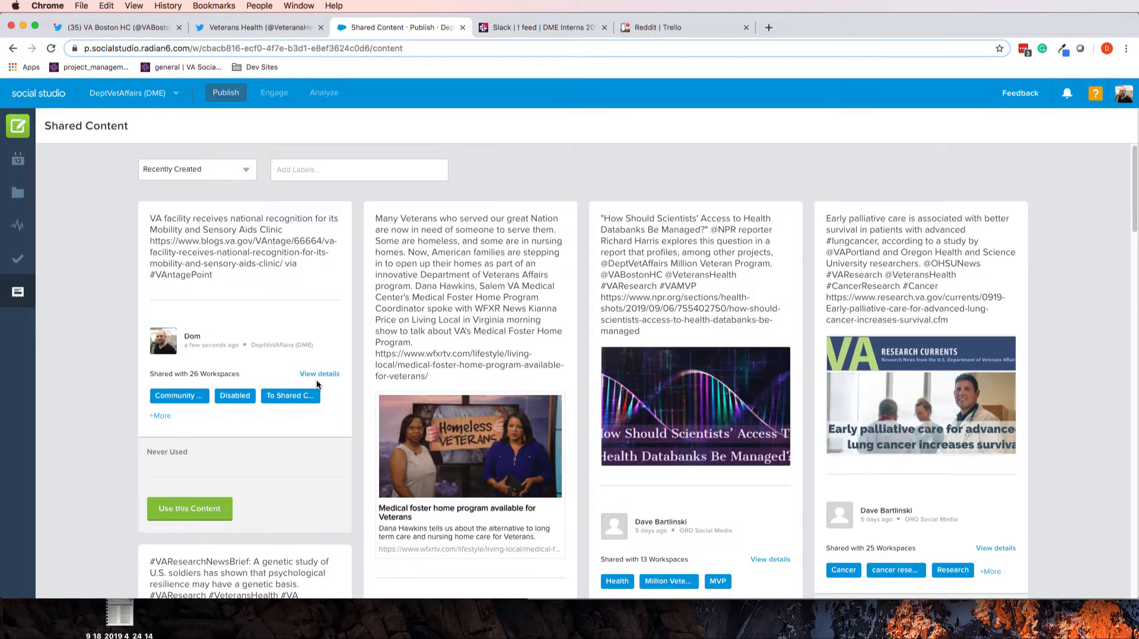
{"action": "left_click", "coordinate": [320, 375]}
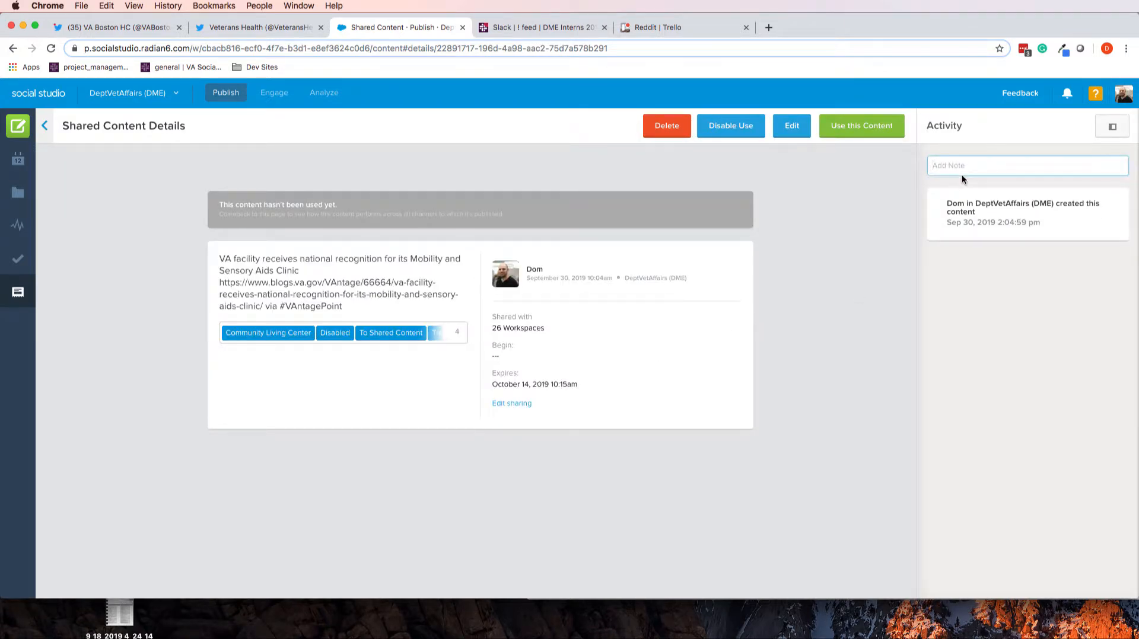
{"action": "type", "text": "For Twitter"}
{"action": "key", "text": "Return"}
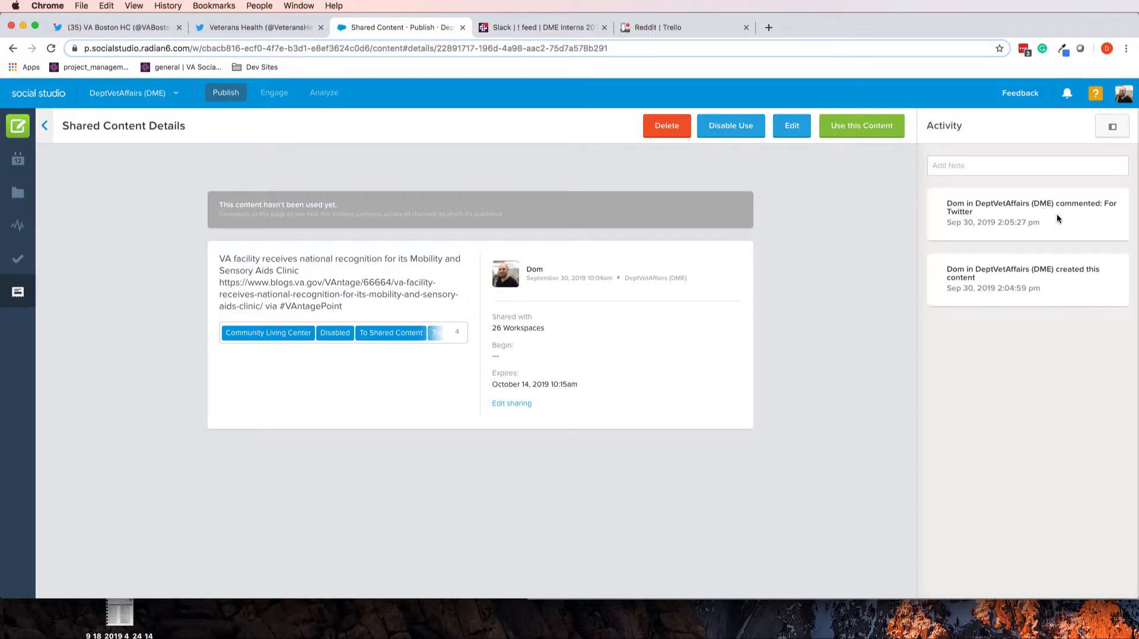
- Start a Facebook post from the calendar's Monday 9/30 10:30 am slot and post it to the U.S. Department of Veterans Affairs account
{"action": "left_click", "coordinate": [18, 159]}
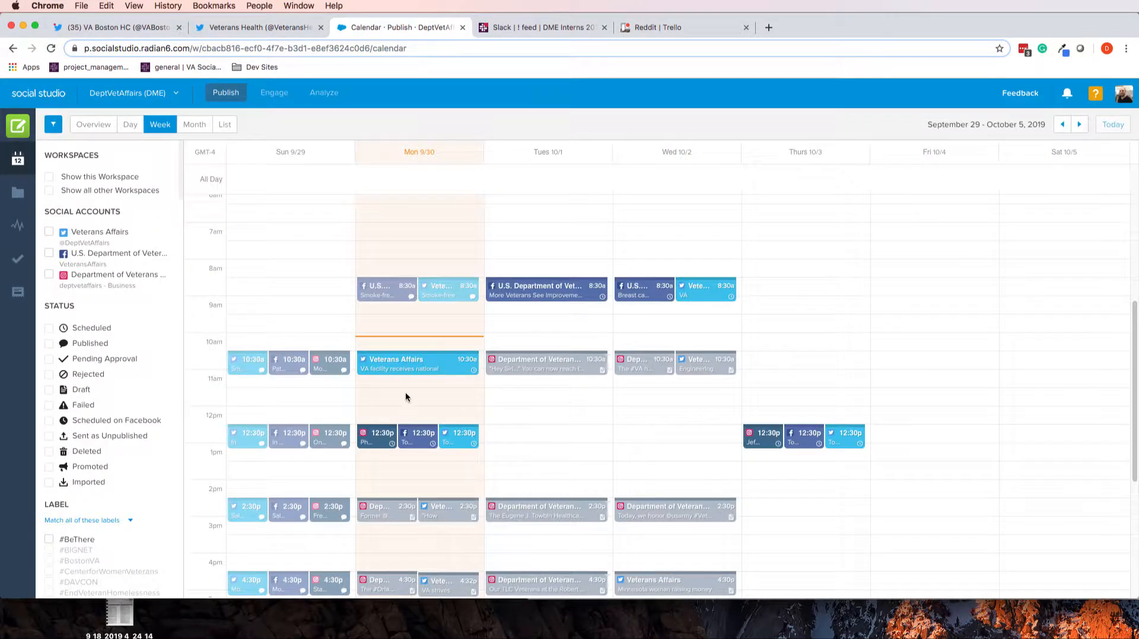
{"action": "left_click", "coordinate": [481, 358]}
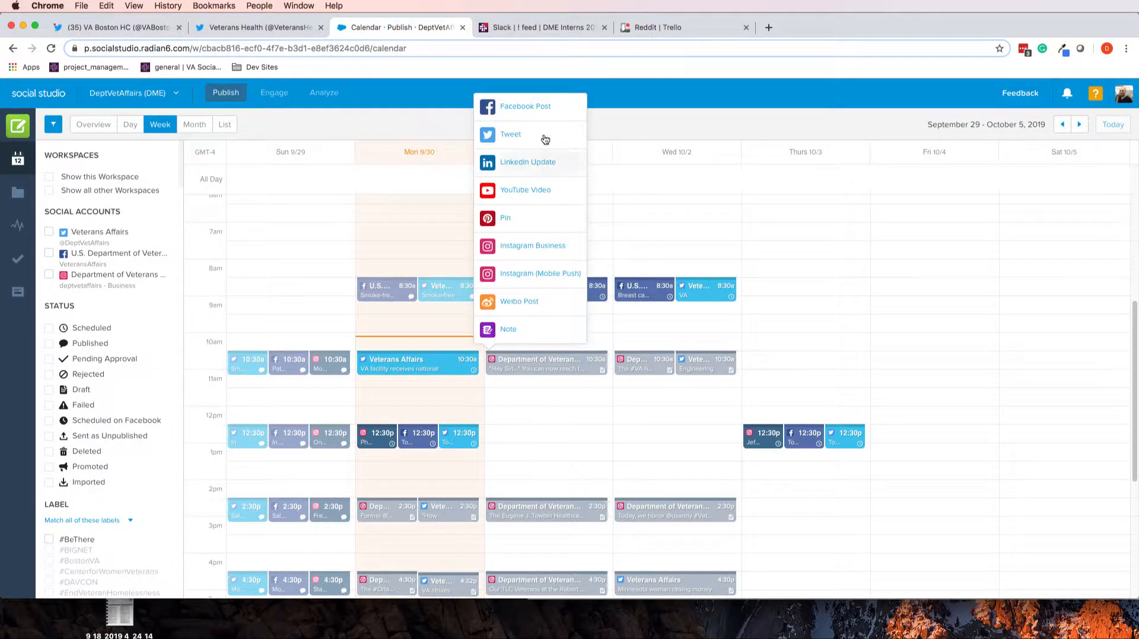
{"action": "left_click", "coordinate": [529, 110]}
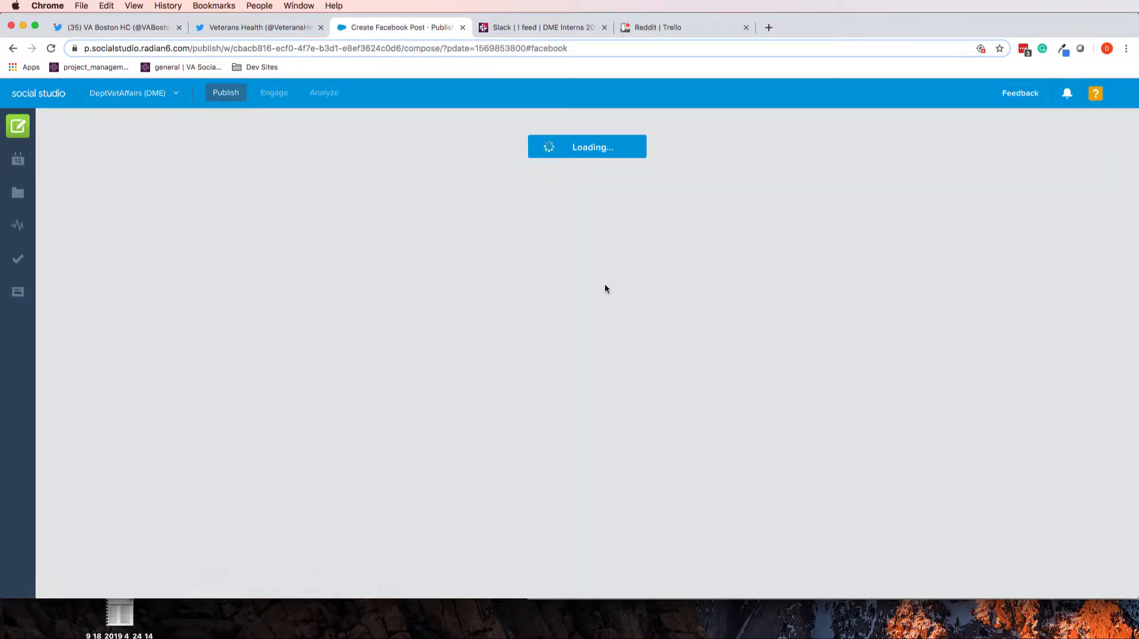
{"action": "left_click", "coordinate": [91, 213]}
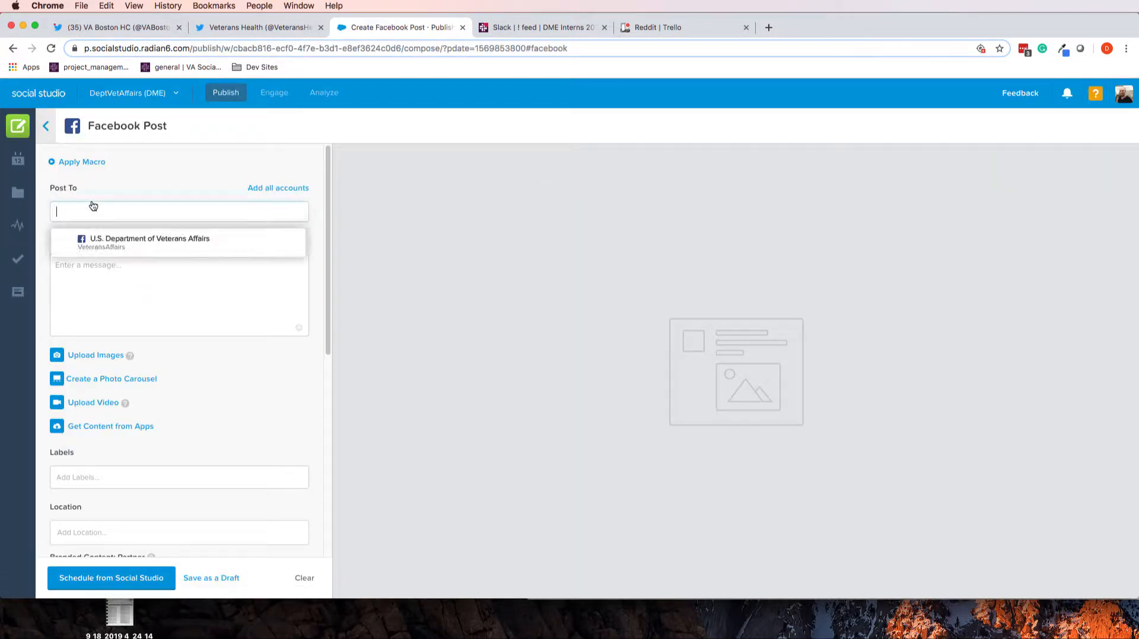
{"action": "left_click", "coordinate": [142, 243]}
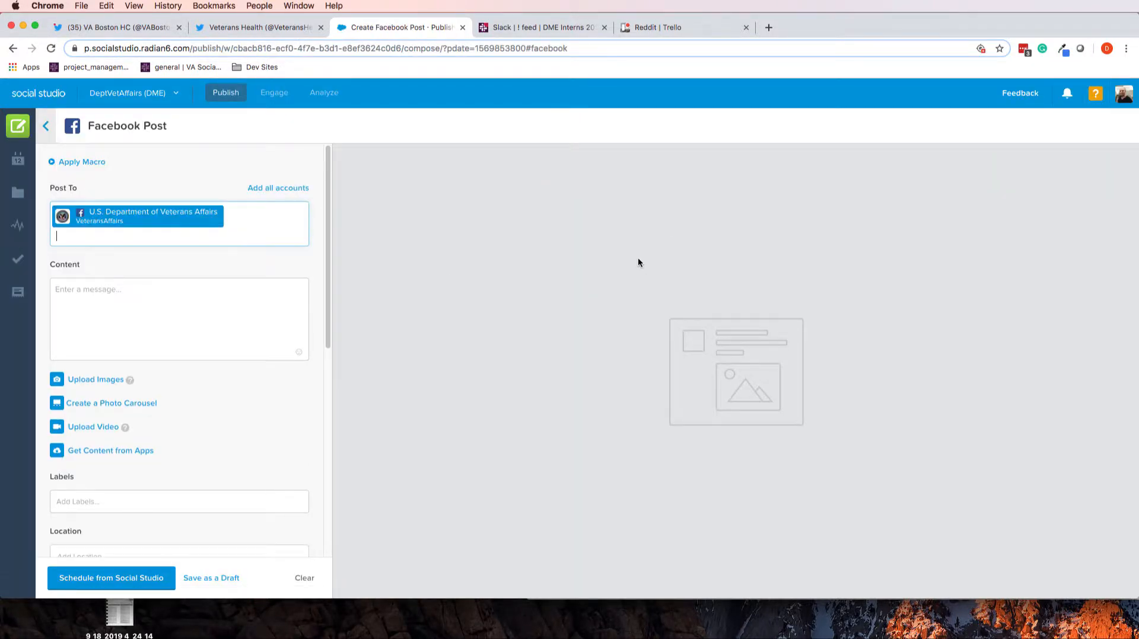
- Open the Mobility and Sensory Aids Clinic article from the Slack #feed channel and view its page source
{"action": "left_click", "coordinate": [547, 28]}
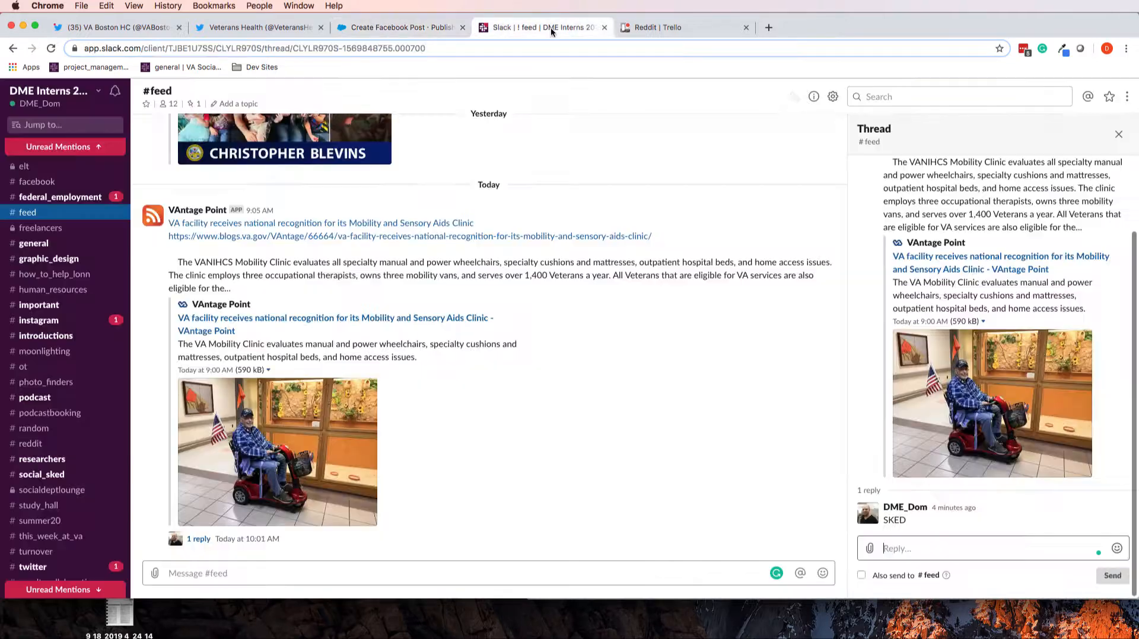
{"action": "left_click", "coordinate": [970, 263]}
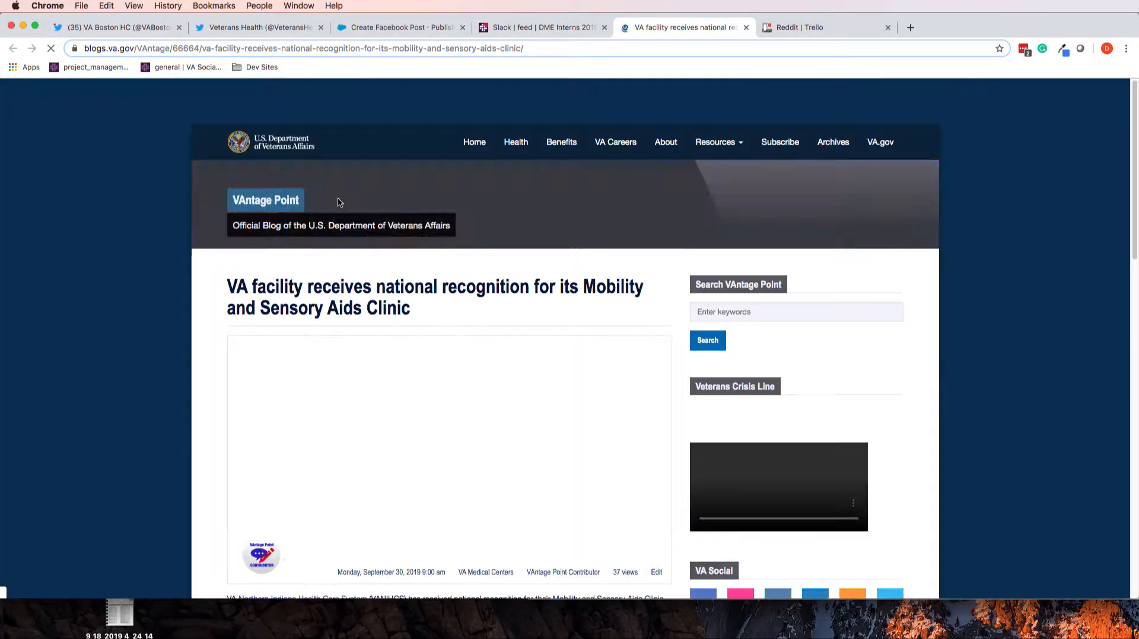
{"action": "left_click", "coordinate": [299, 90]}
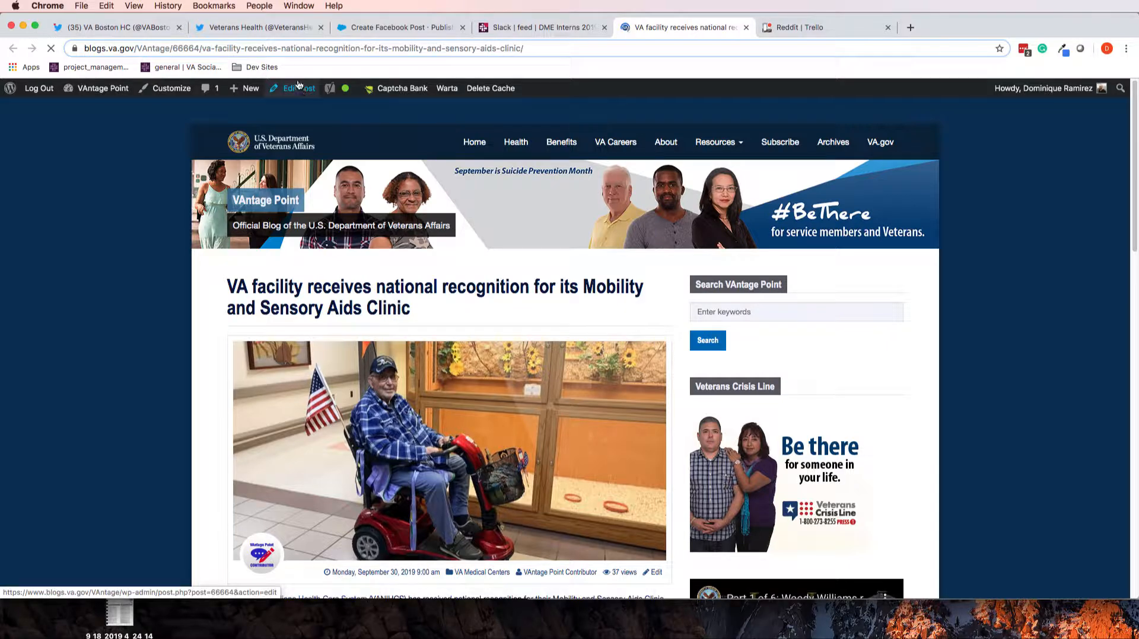
{"action": "scroll", "coordinate": [493, 234], "scroll_direction": "down", "scroll_amount": 3}
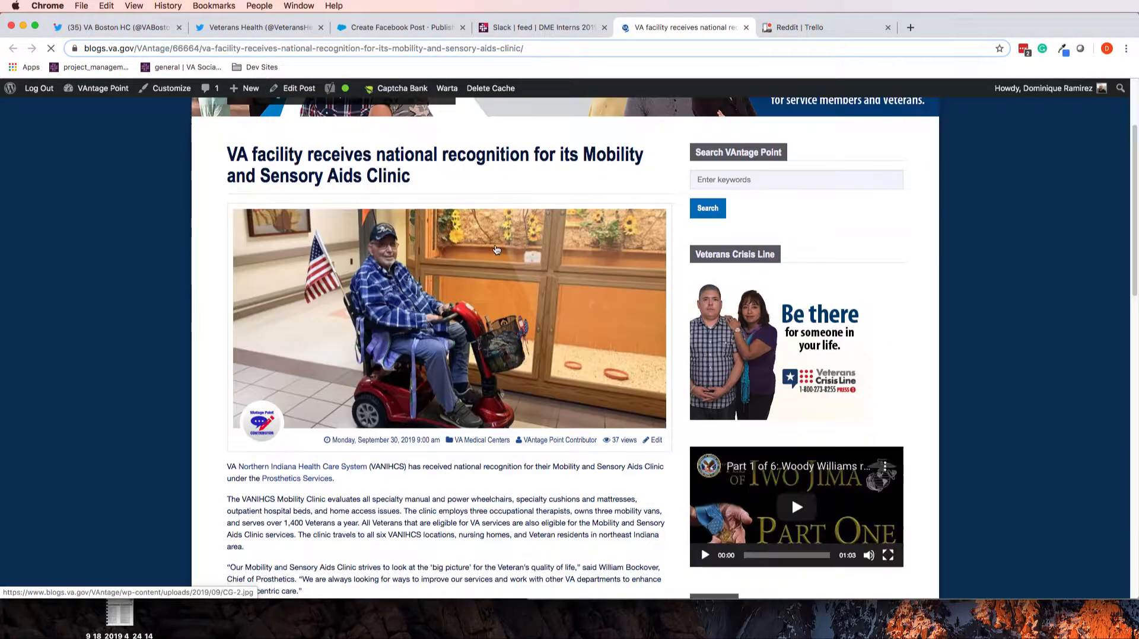
{"action": "scroll", "coordinate": [493, 244], "scroll_direction": "up", "scroll_amount": 3}
{"action": "right_click", "coordinate": [130, 265]}
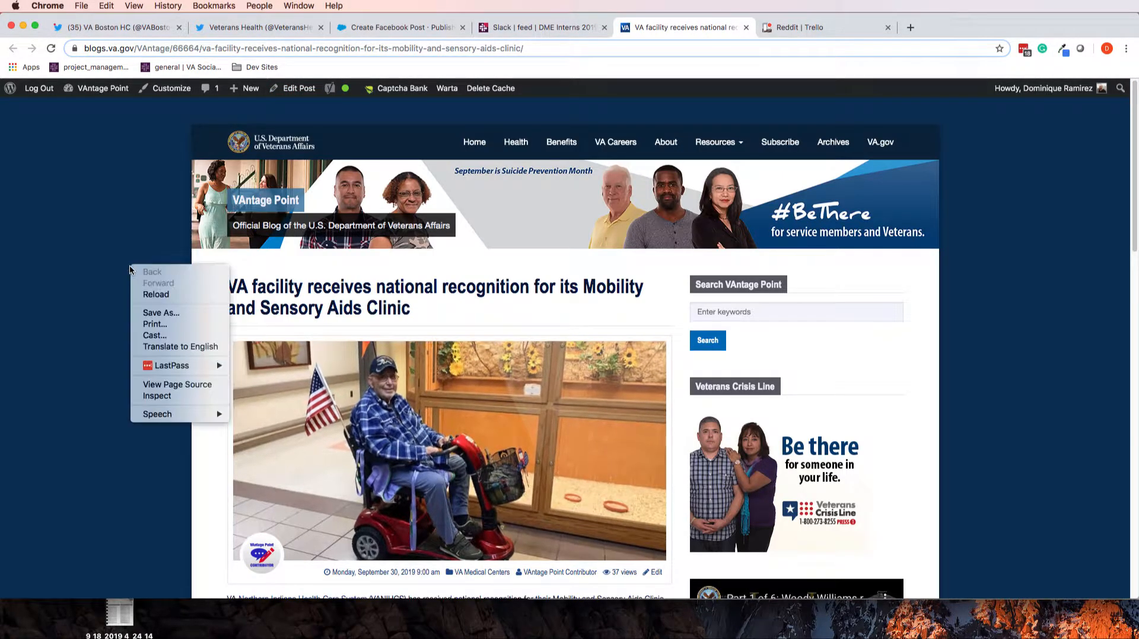
{"action": "left_click", "coordinate": [181, 384]}
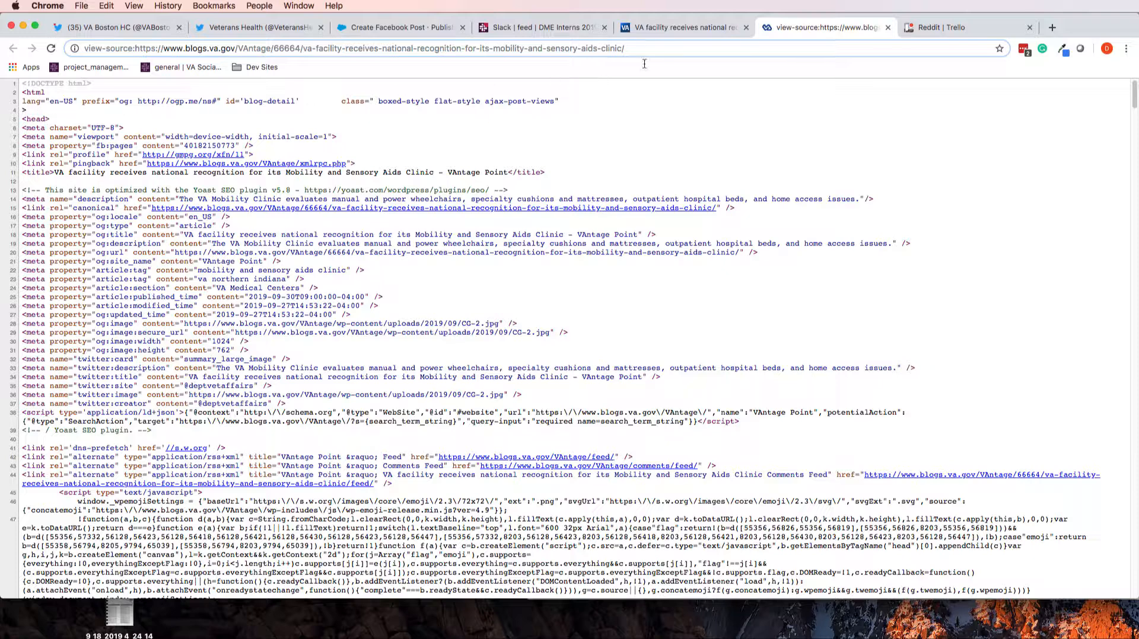
- Copy the text of the meta description from the article's page source
{"action": "right_click", "coordinate": [488, 190]}
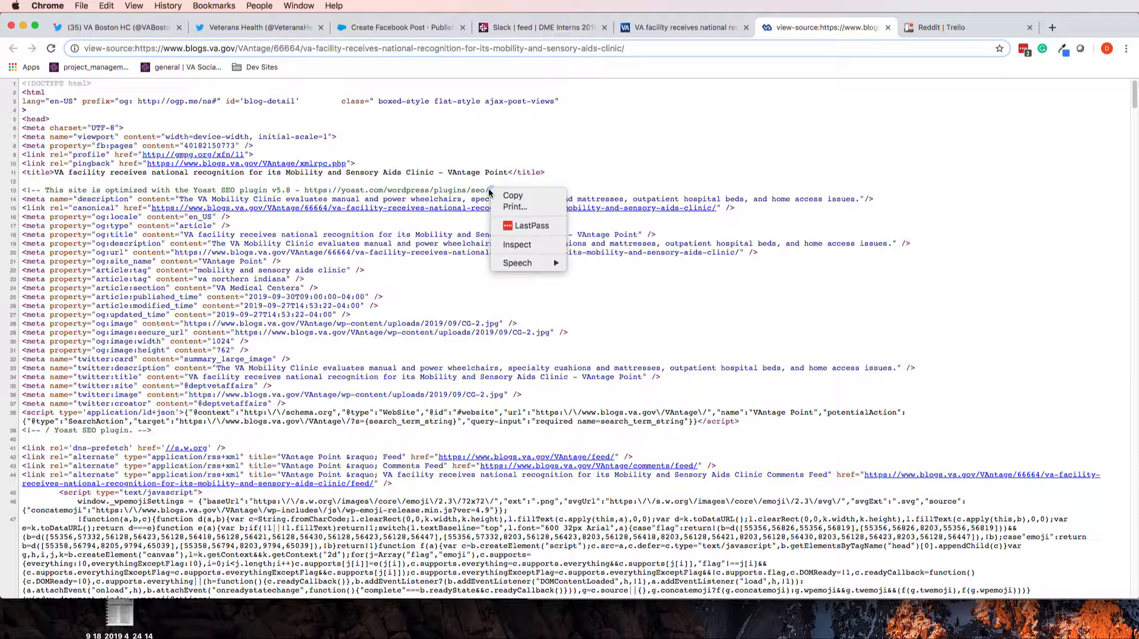
{"action": "left_click", "coordinate": [581, 162]}
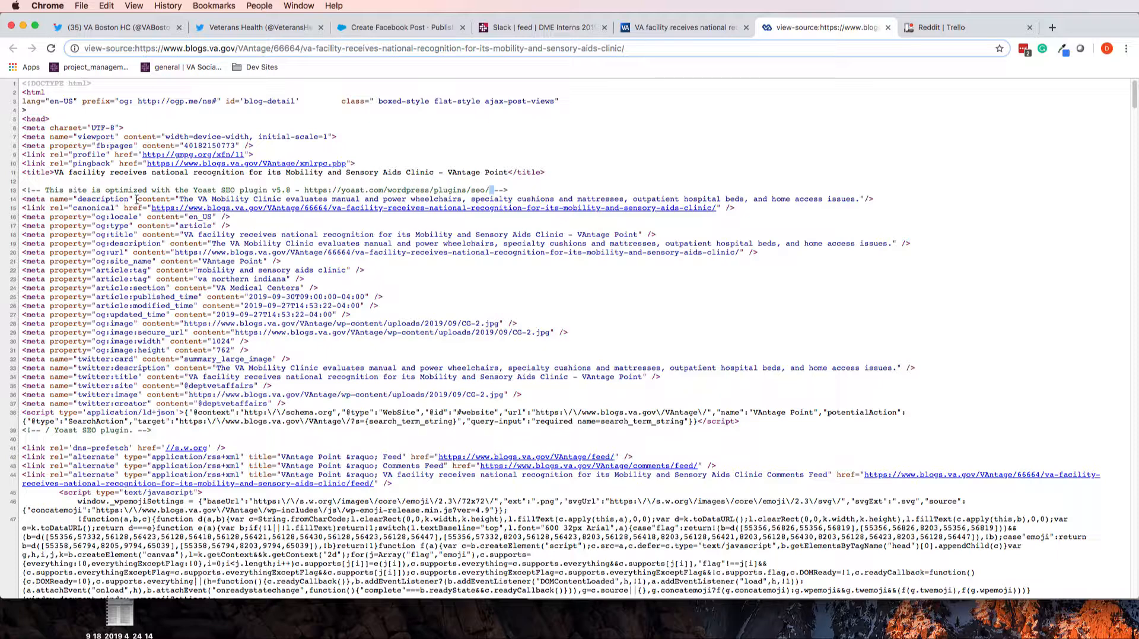
{"action": "left_click_drag", "start_coordinate": [181, 199], "coordinate": [856, 199]}
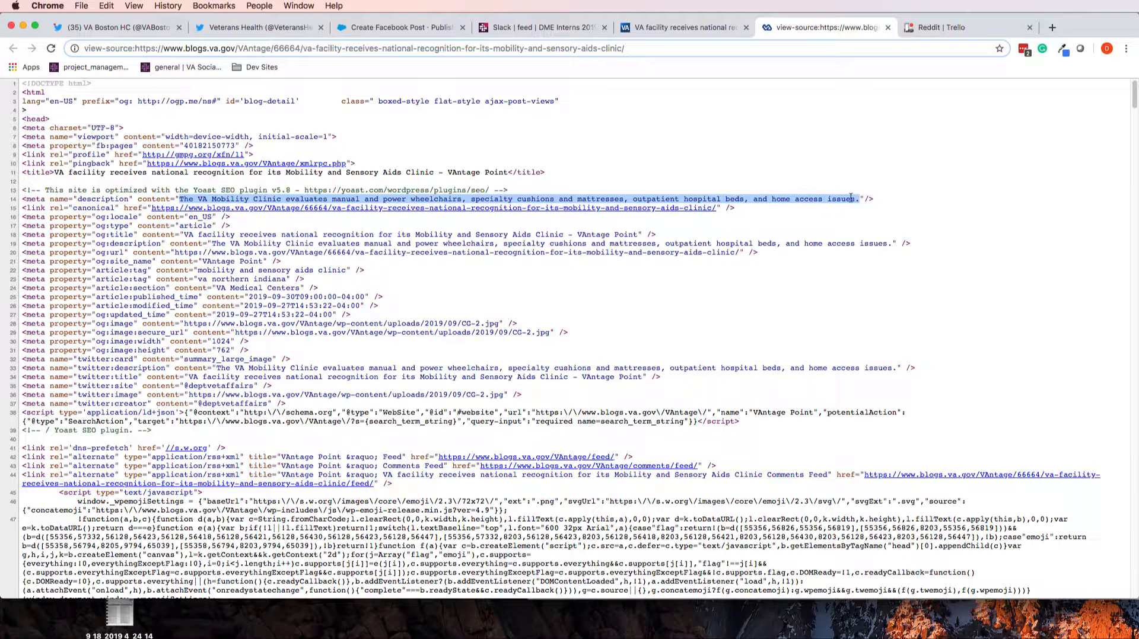
{"action": "right_click", "coordinate": [850, 198]}
{"action": "left_click", "coordinate": [878, 218]}
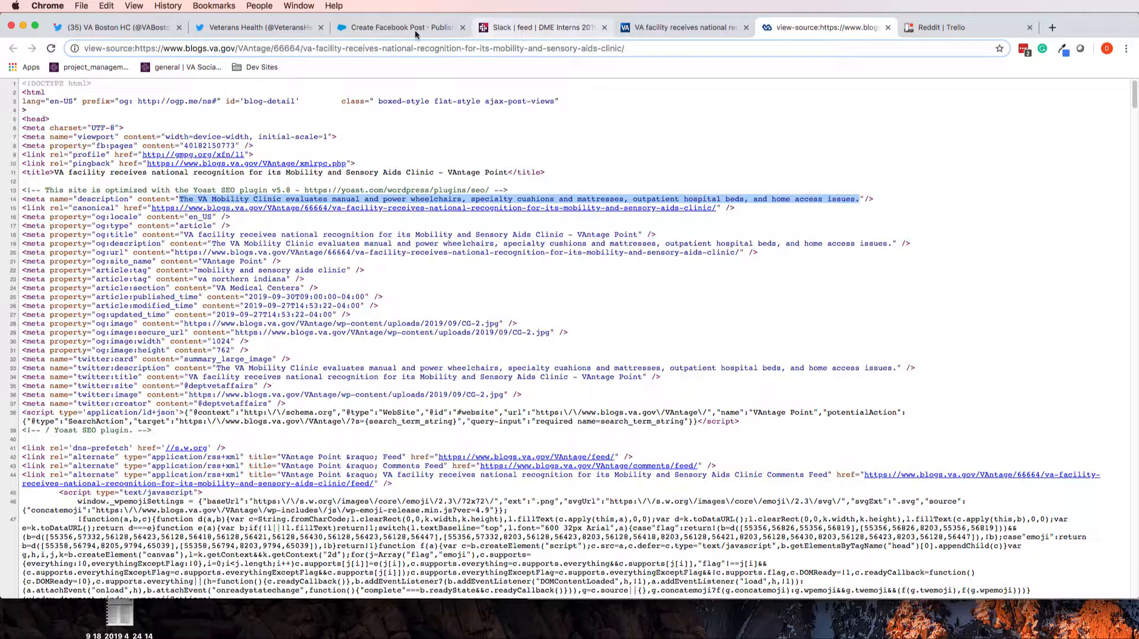
{"action": "left_click", "coordinate": [674, 30]}
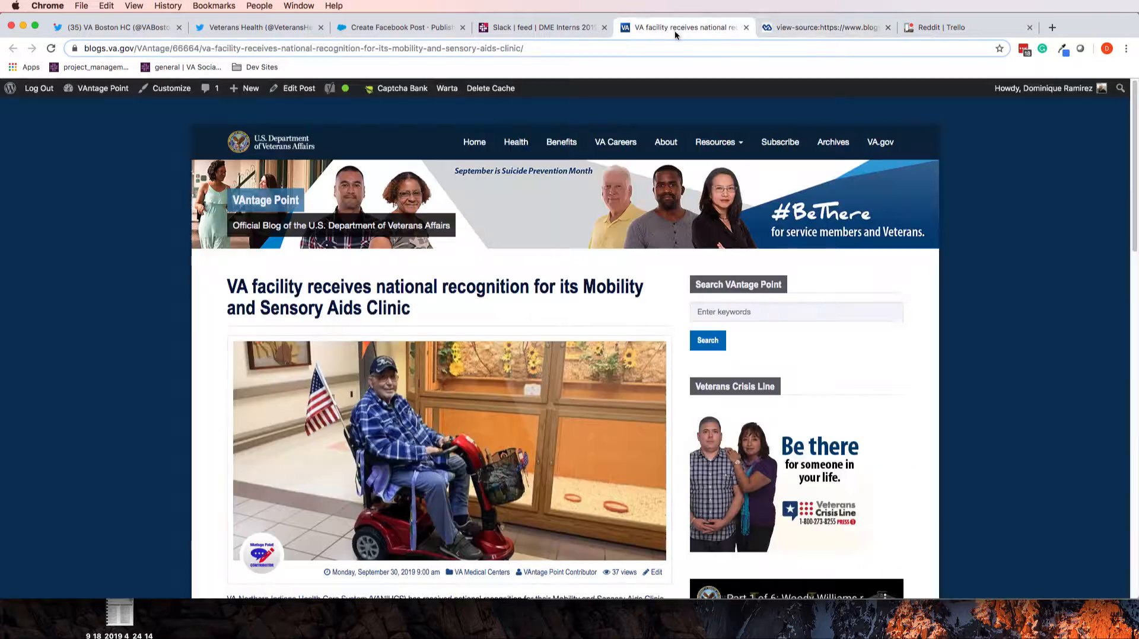
{"action": "right_click", "coordinate": [1032, 275]}
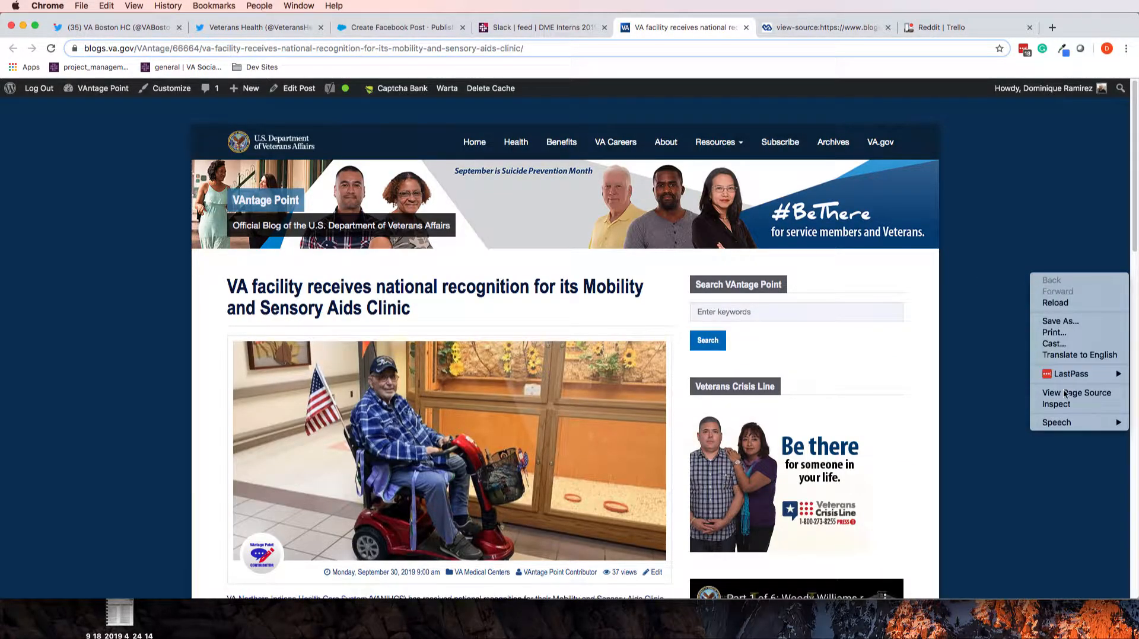
{"action": "left_click", "coordinate": [1016, 180]}
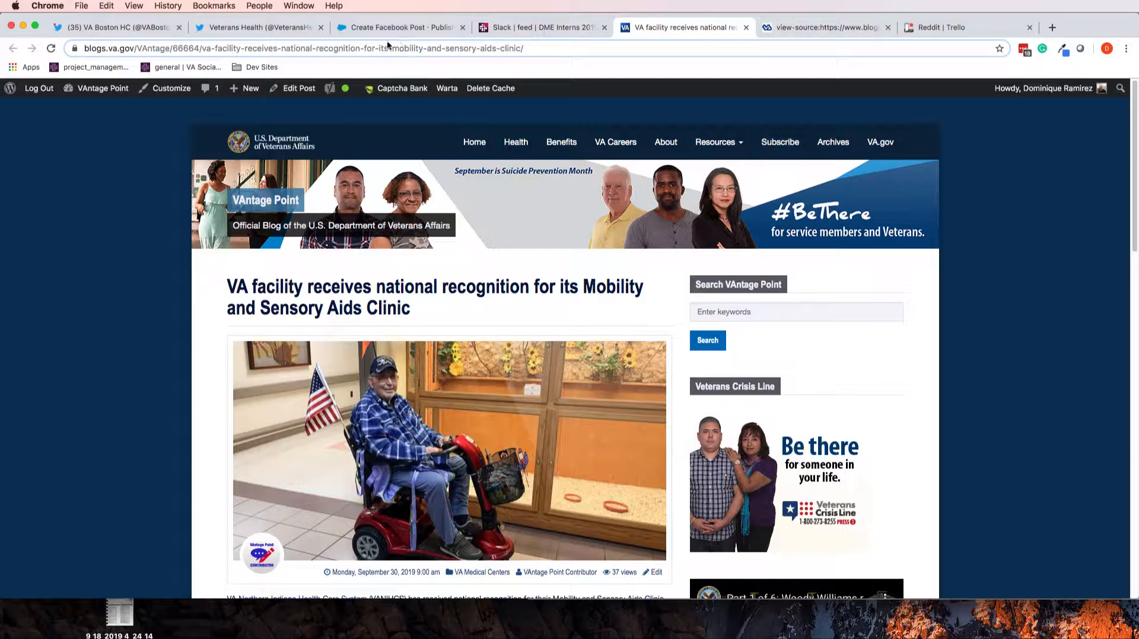
- Return to the Facebook post in Social Studio and paste the copied description as its content
{"action": "left_click", "coordinate": [382, 24]}
{"action": "left_click", "coordinate": [153, 297]}
{"action": "right_click", "coordinate": [156, 297]}
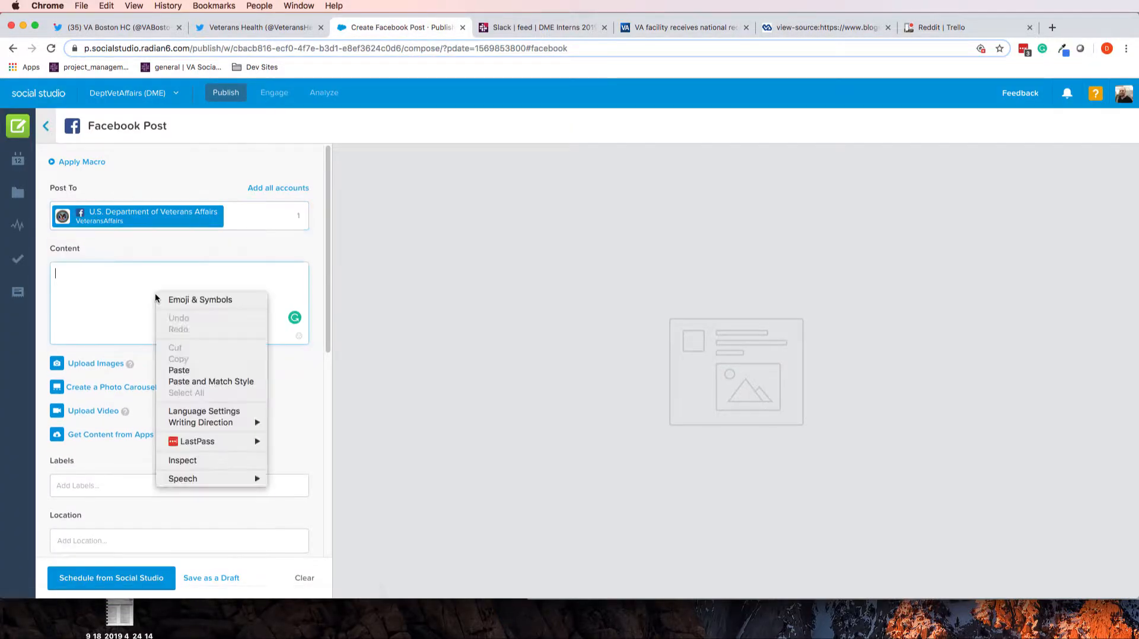
{"action": "left_click", "coordinate": [180, 371]}
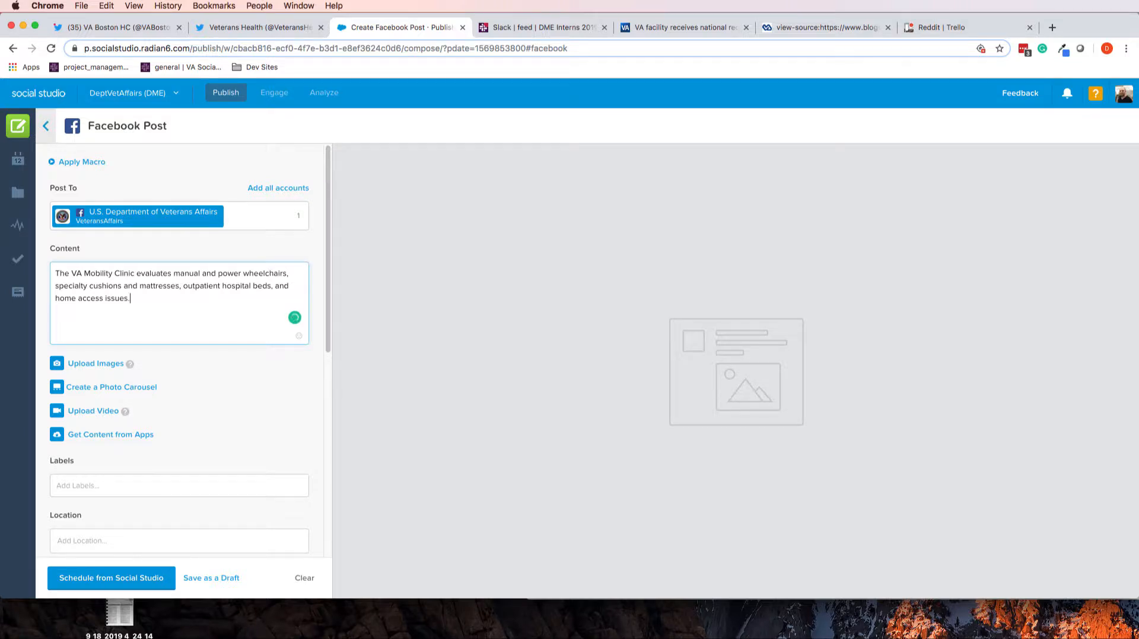
- Copy the article's web address and paste it after the description in the Facebook post so the link attachment is generated
{"action": "left_click", "coordinate": [700, 34]}
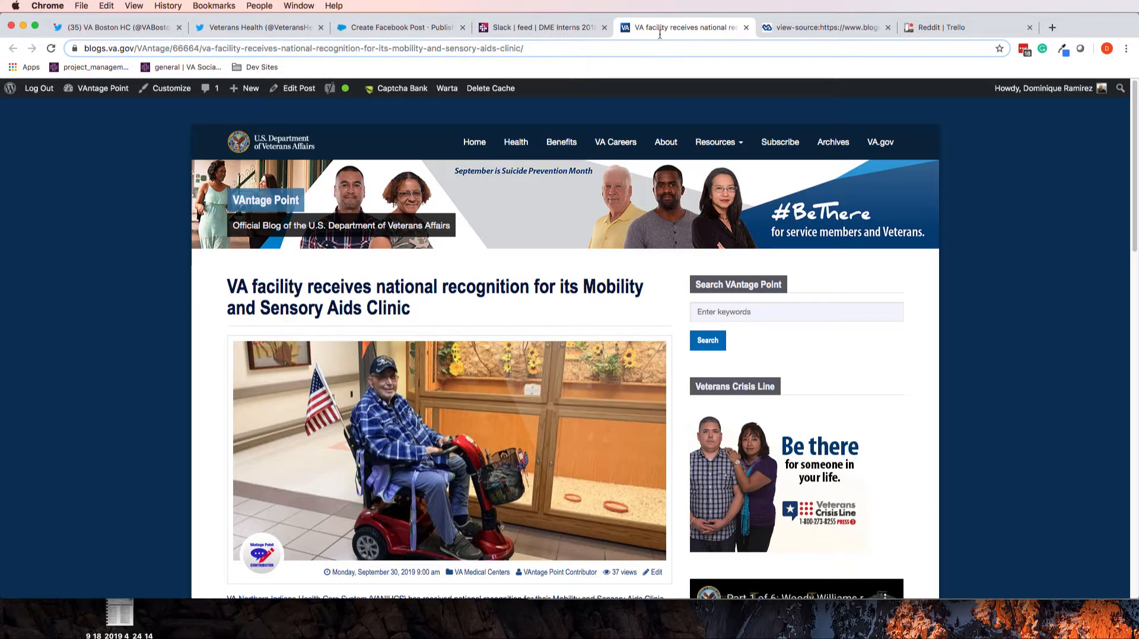
{"action": "left_click", "coordinate": [272, 51]}
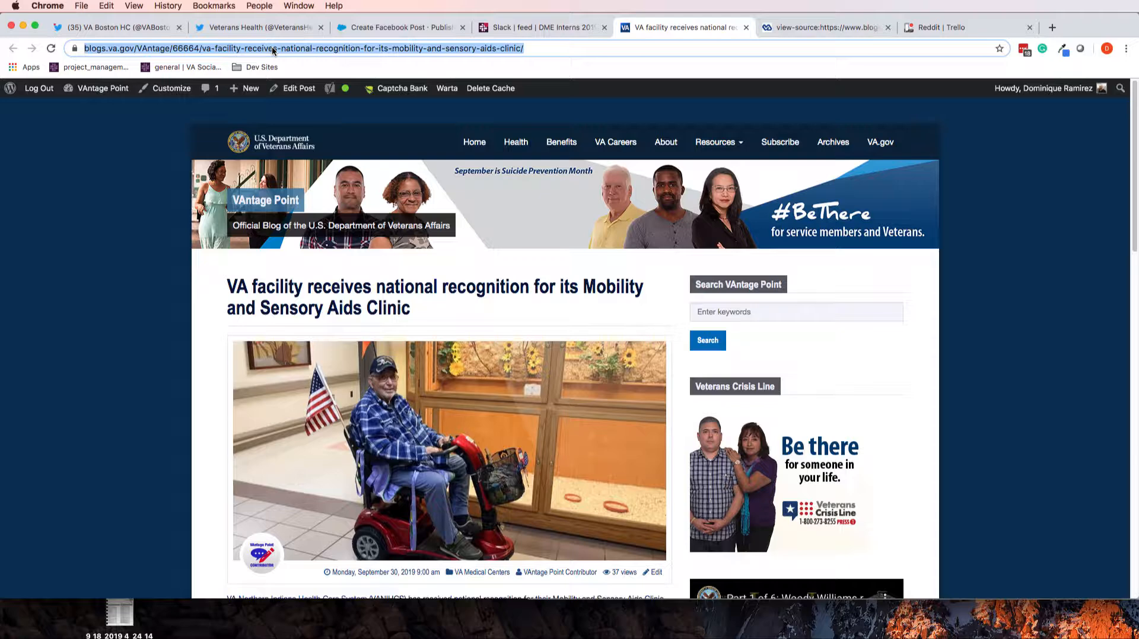
{"action": "left_click", "coordinate": [369, 29]}
{"action": "key", "text": "super+v"}
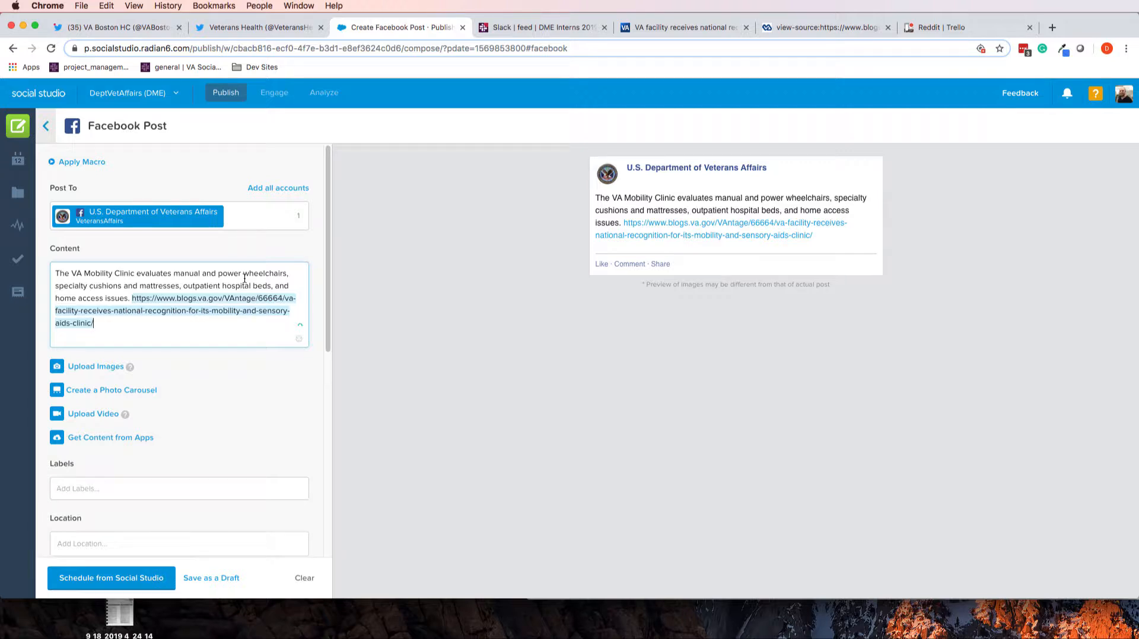
{"action": "key", "text": "Return"}
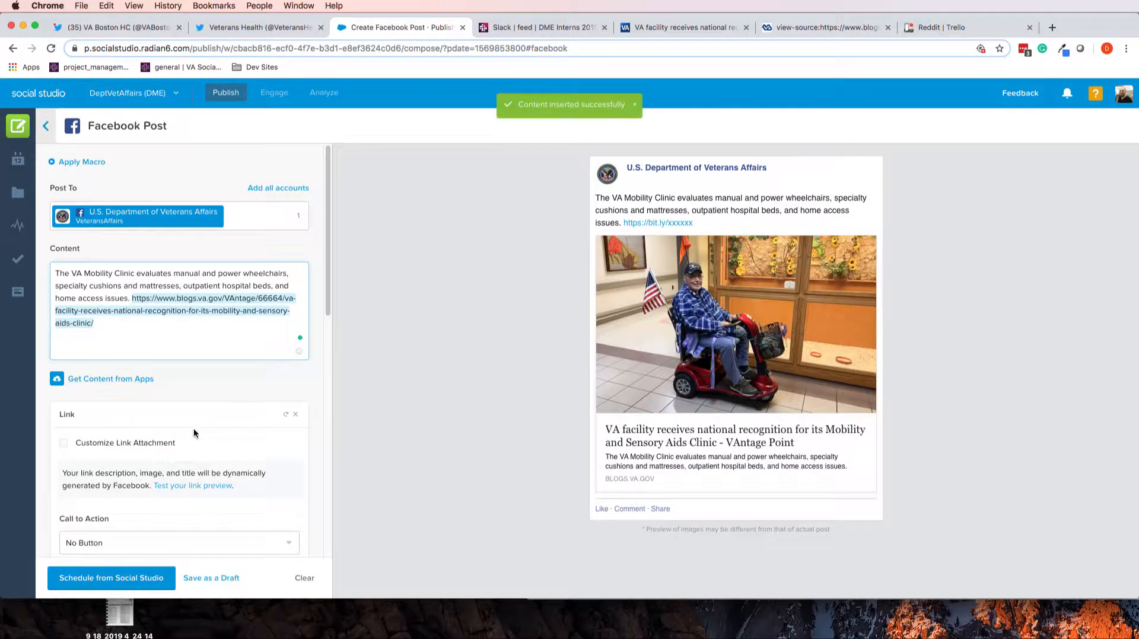
- Set the link attachment's call to action to Learn More
{"action": "scroll", "coordinate": [176, 443], "scroll_direction": "down", "scroll_amount": 3}
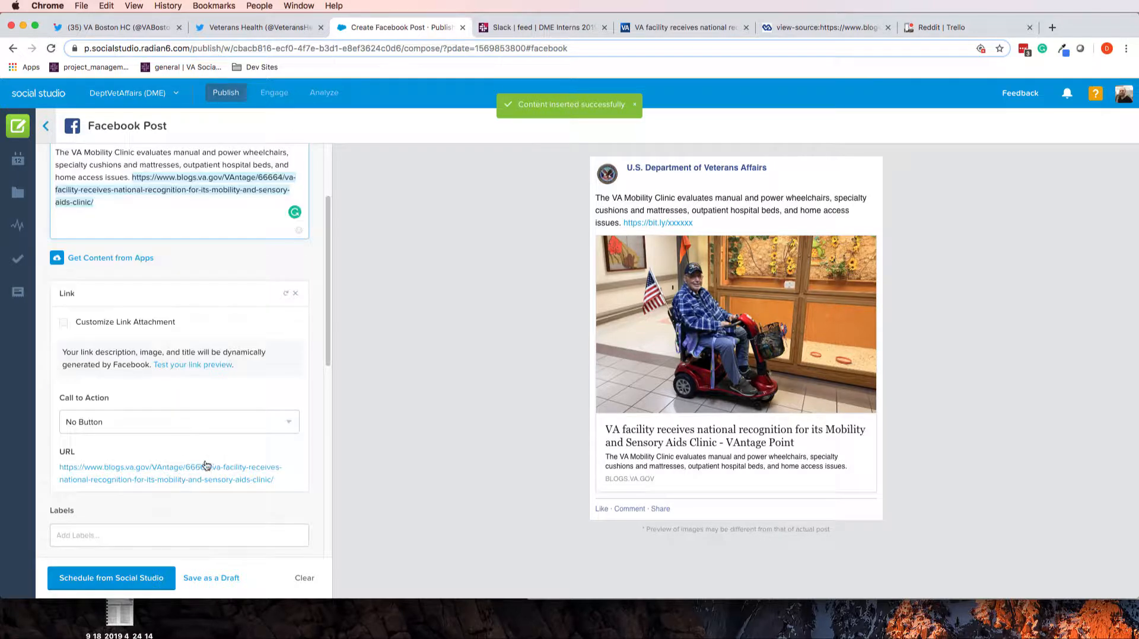
{"action": "left_click", "coordinate": [185, 425]}
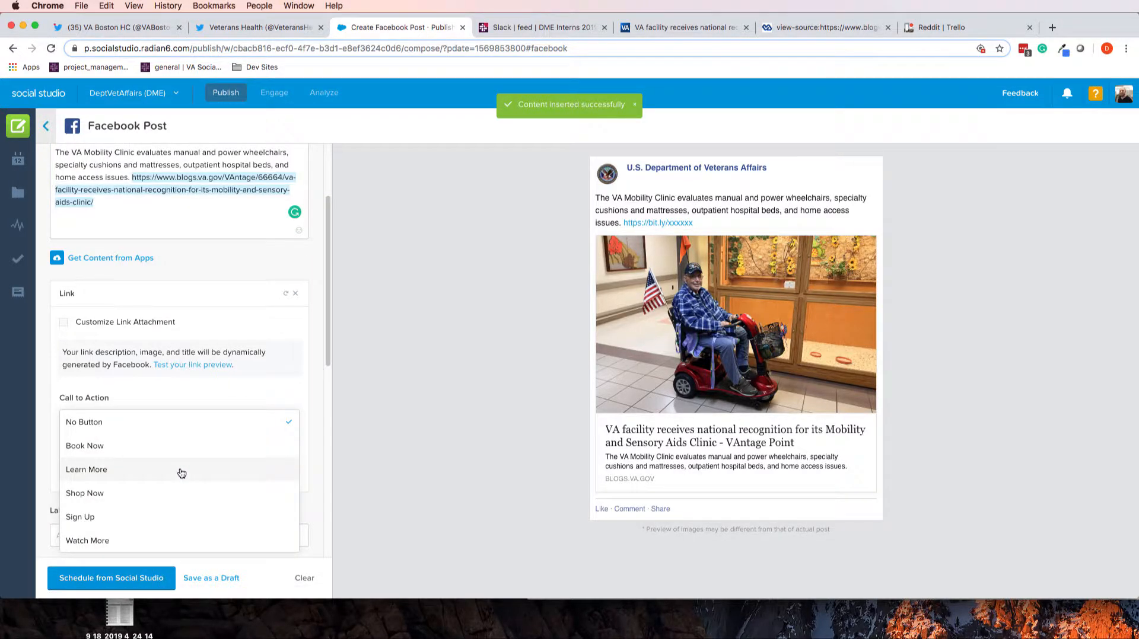
{"action": "left_click", "coordinate": [182, 478]}
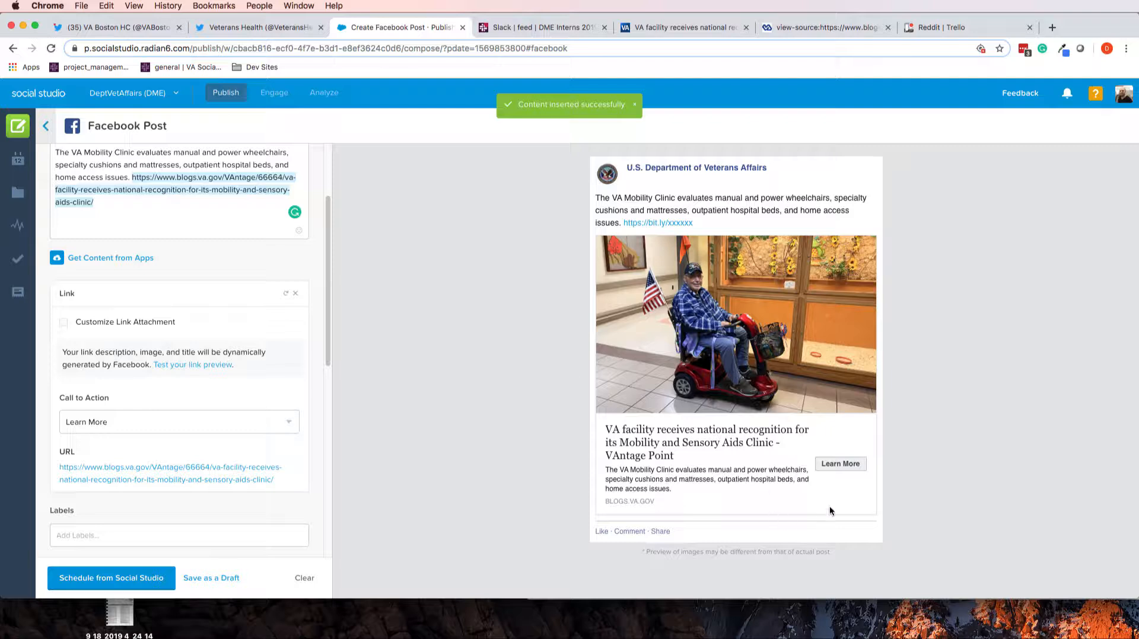
- Delete the article's web address from the post's message text, keeping the link attachment
{"action": "scroll", "coordinate": [197, 338], "scroll_direction": "up", "scroll_amount": 3}
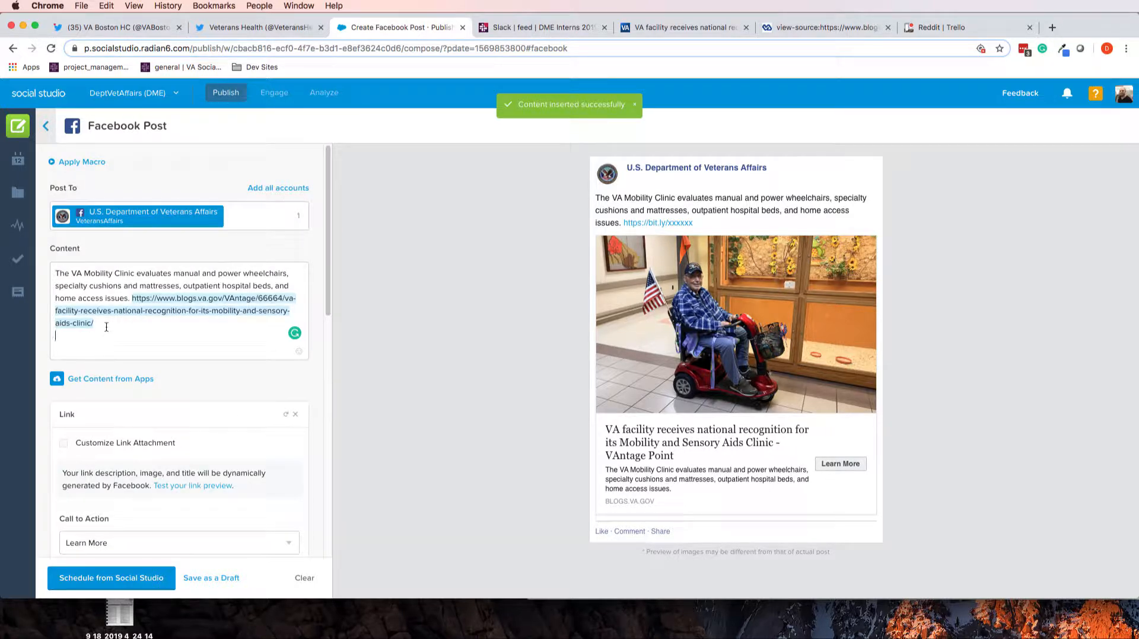
{"action": "left_click_drag", "start_coordinate": [106, 328], "coordinate": [131, 298]}
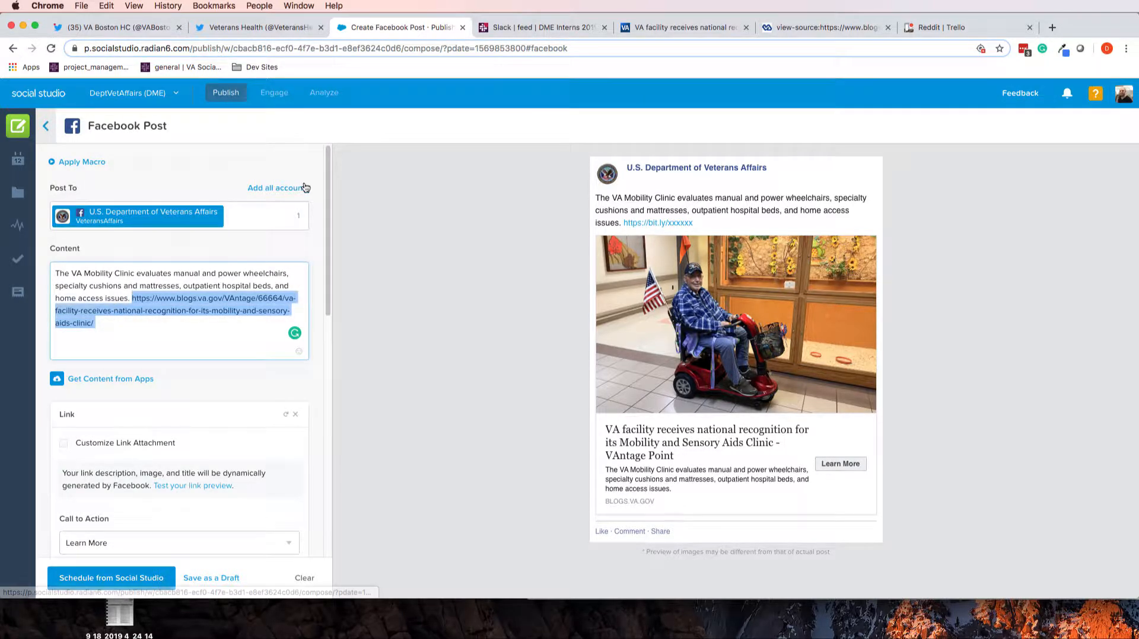
{"action": "key", "text": "BackSpace"}
- Add the labels Treatment and Disabled to the Facebook post
{"action": "scroll", "coordinate": [225, 332], "scroll_direction": "down", "scroll_amount": 3}
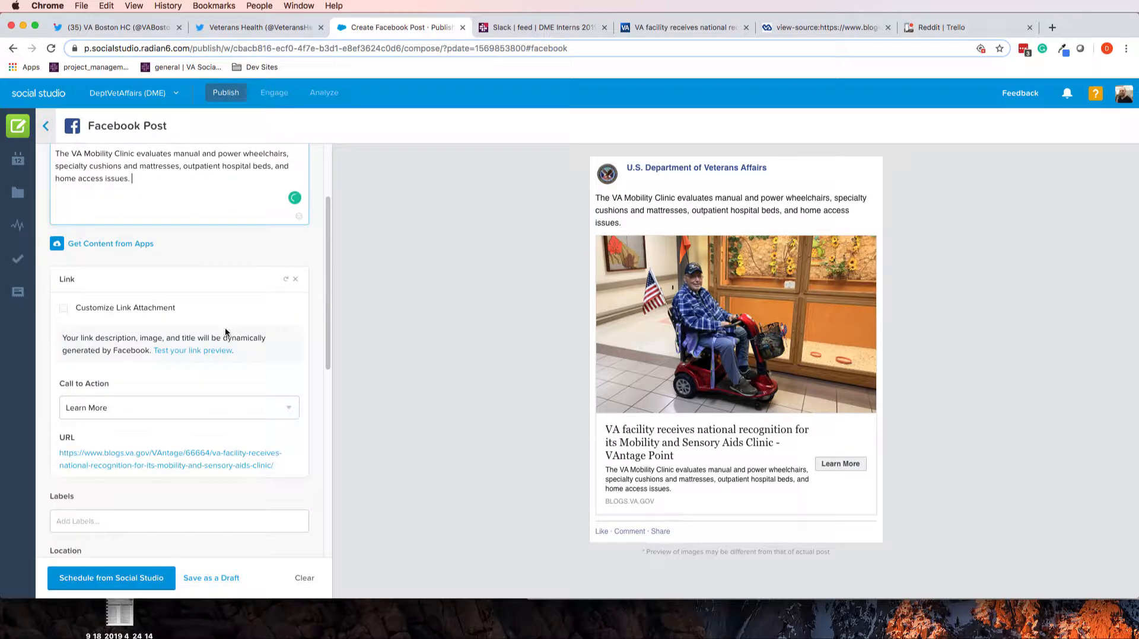
{"action": "left_click", "coordinate": [194, 512]}
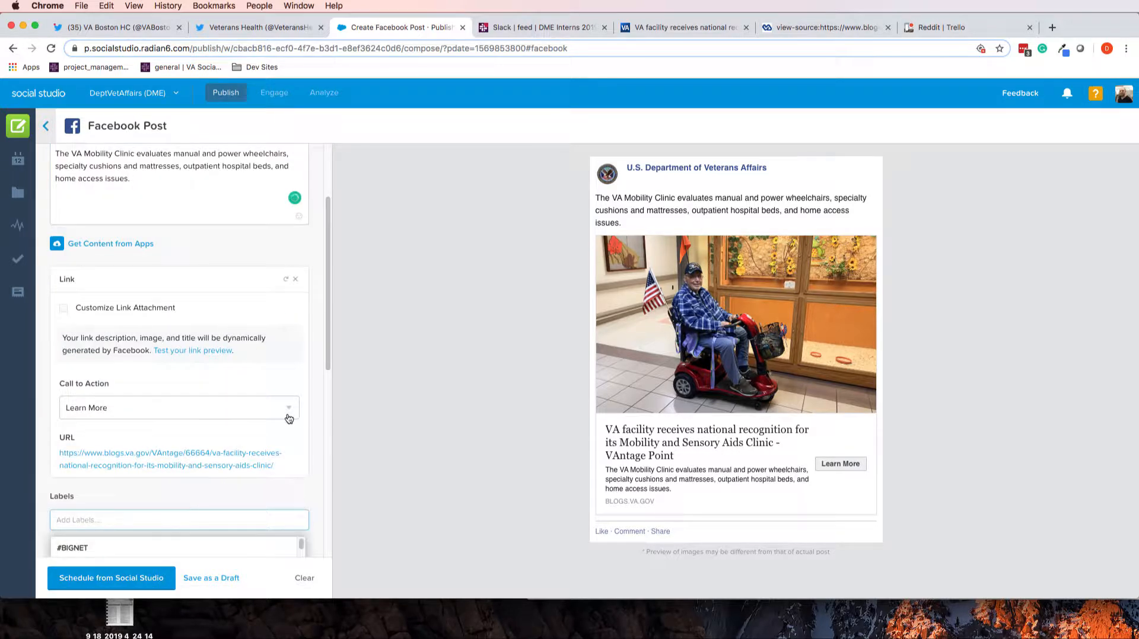
{"action": "scroll", "coordinate": [289, 419], "scroll_direction": "down", "scroll_amount": 10}
{"action": "scroll", "coordinate": [325, 367], "scroll_direction": "up", "scroll_amount": 3}
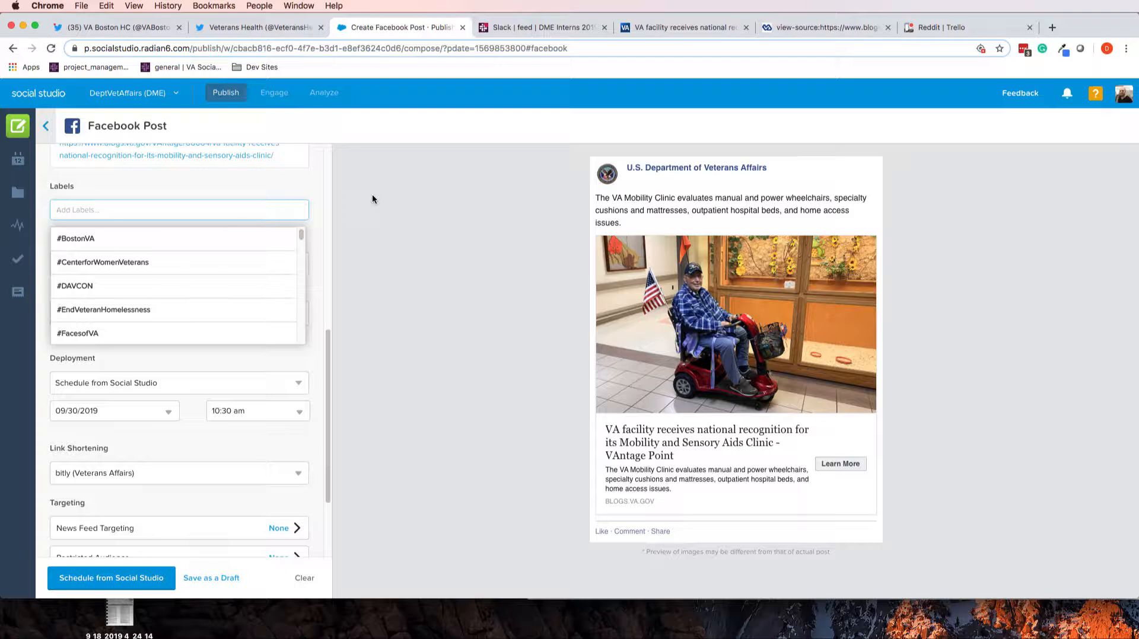
{"action": "type", "text": "treat"}
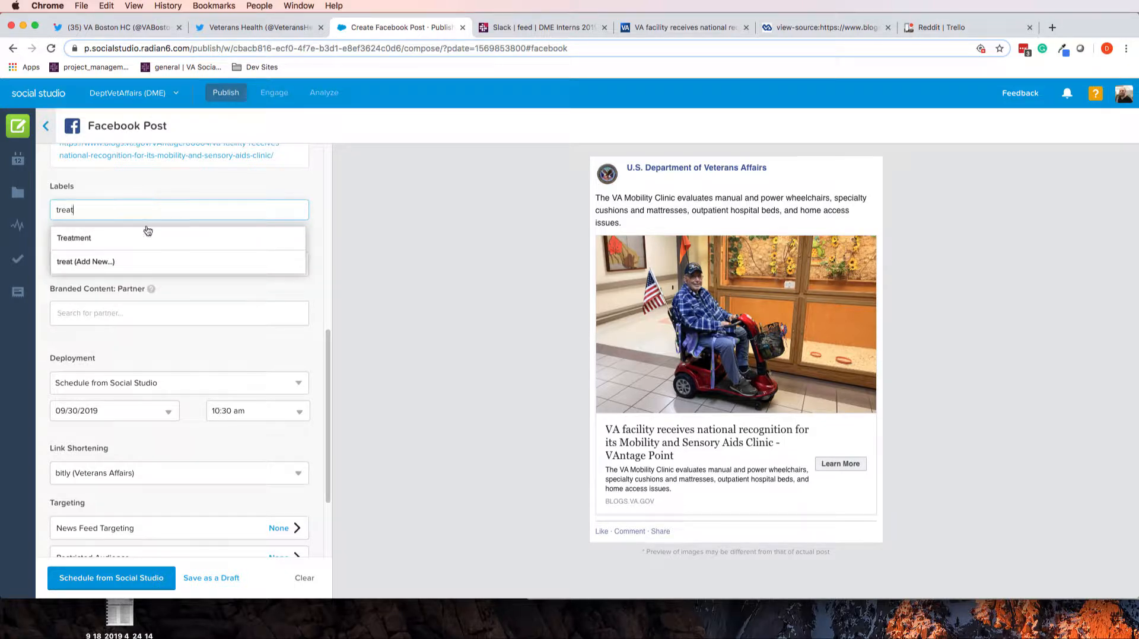
{"action": "left_click", "coordinate": [147, 235]}
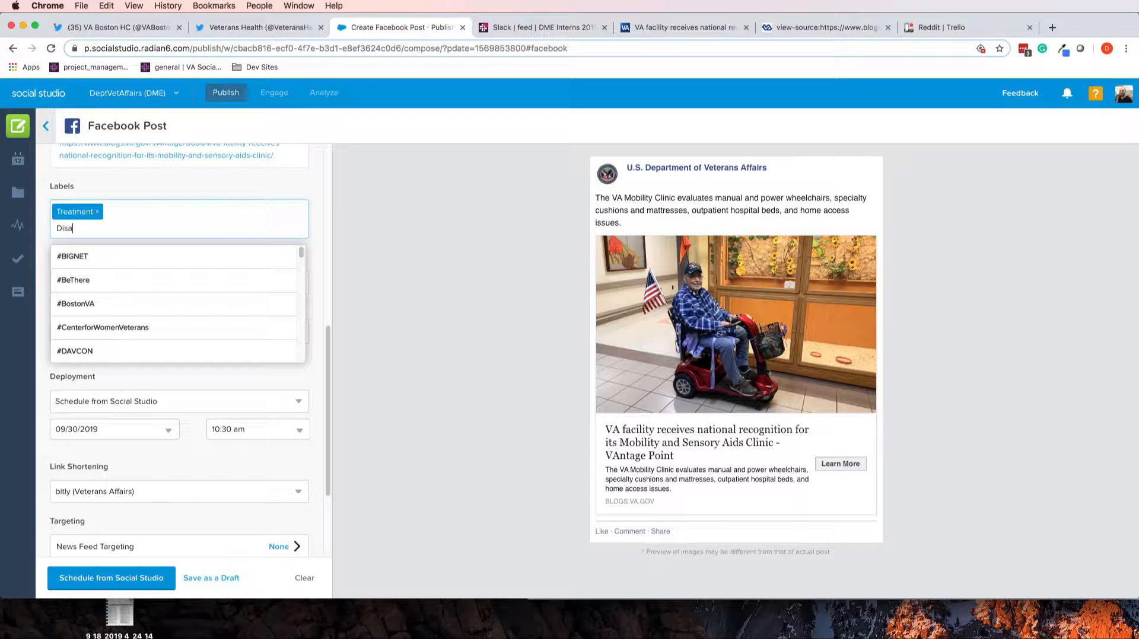
{"action": "type", "text": "Disabled"}
{"action": "left_click", "coordinate": [273, 255]}
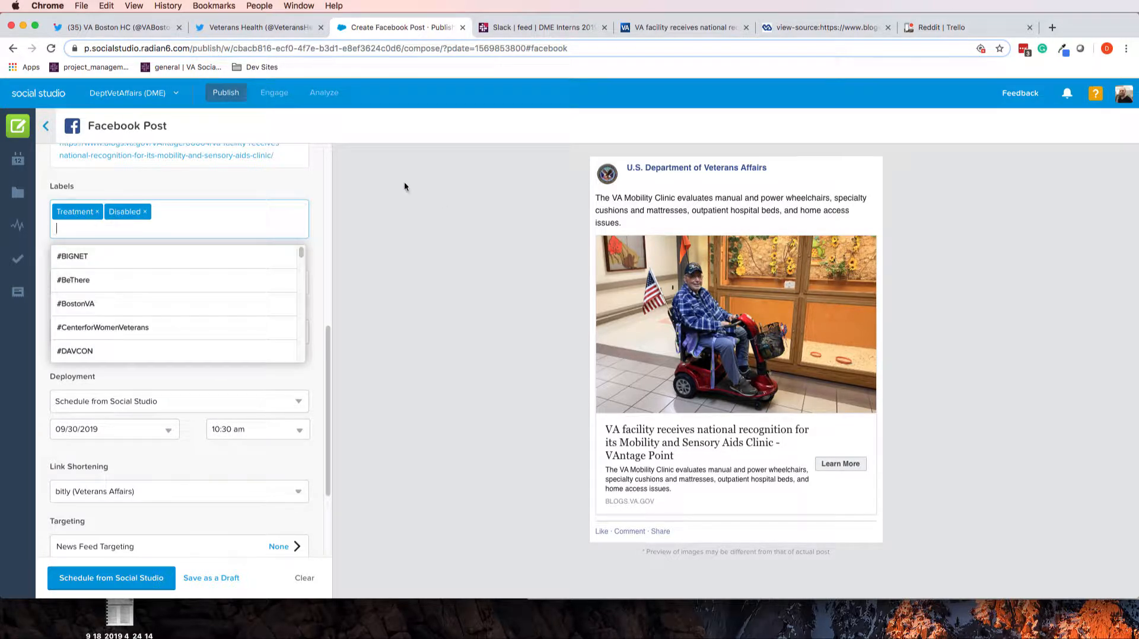
- Check the VAntage Point article's text for topics and add the labels Community Living Center and #Spinal Cord to the Facebook post
{"action": "left_click", "coordinate": [673, 30]}
{"action": "scroll", "coordinate": [747, 285], "scroll_direction": "down", "scroll_amount": 10}
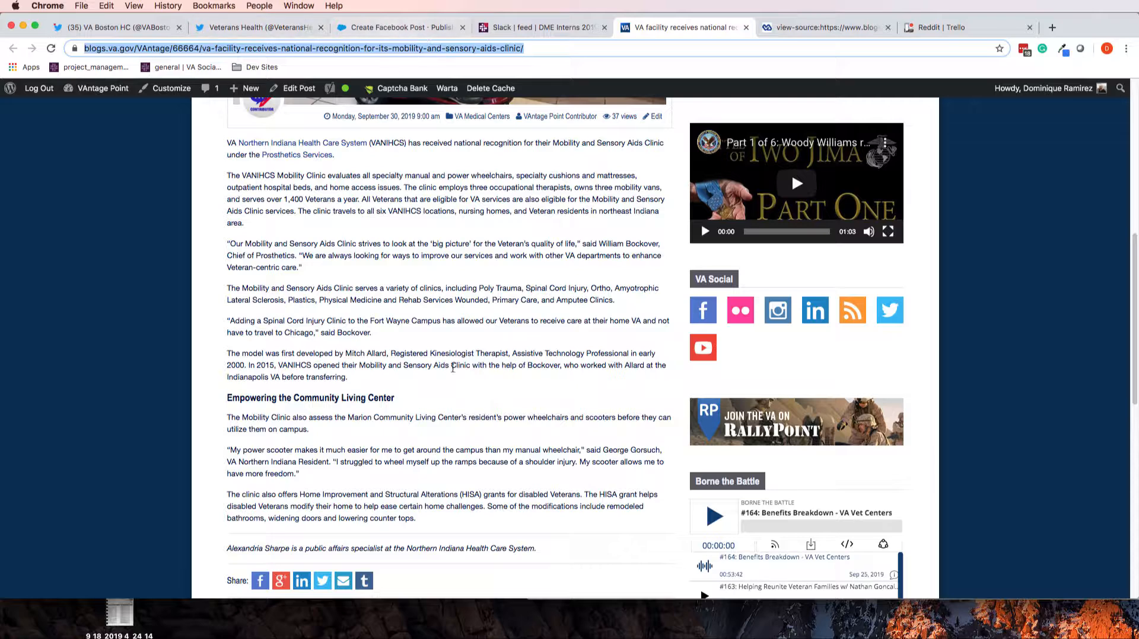
{"action": "scroll", "coordinate": [436, 415], "scroll_direction": "down", "scroll_amount": 4}
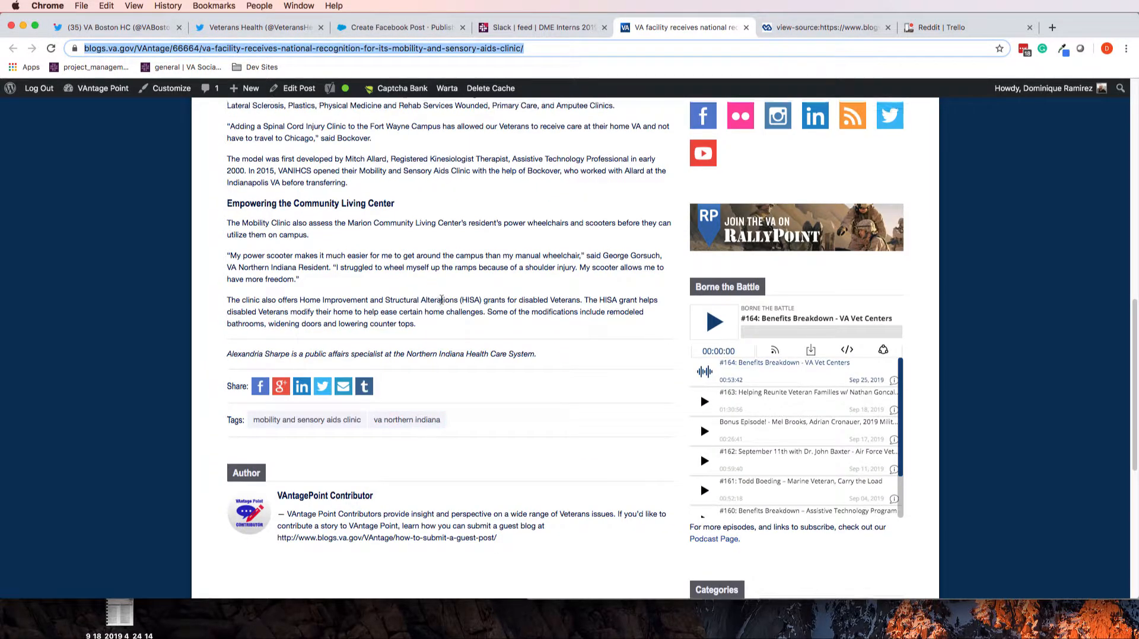
{"action": "scroll", "coordinate": [445, 320], "scroll_direction": "up", "scroll_amount": 5}
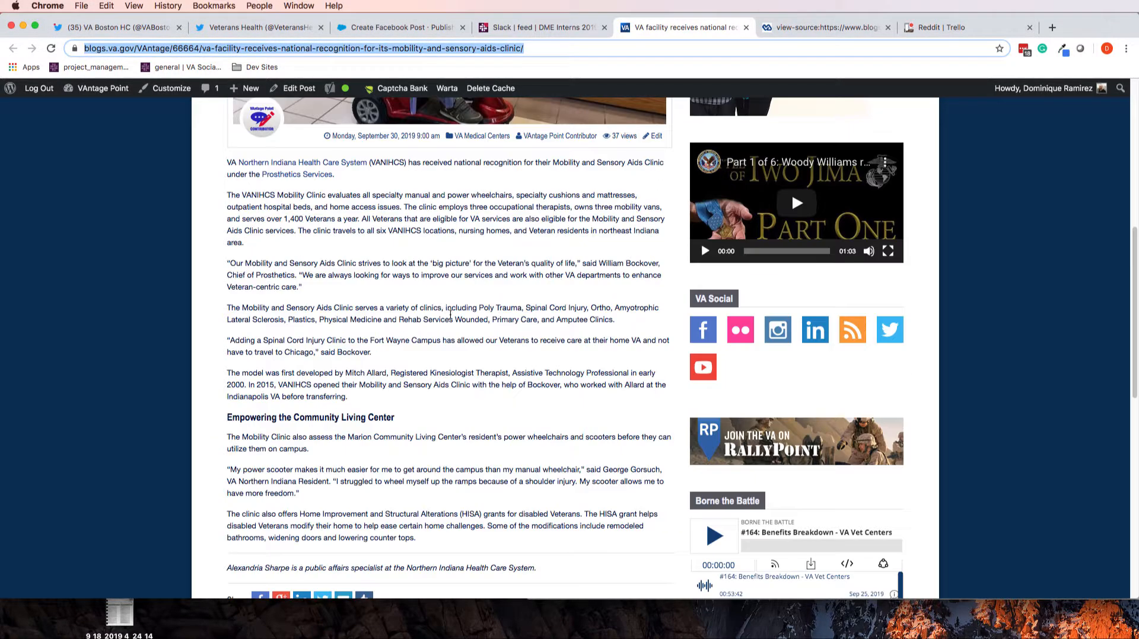
{"action": "left_click", "coordinate": [380, 30]}
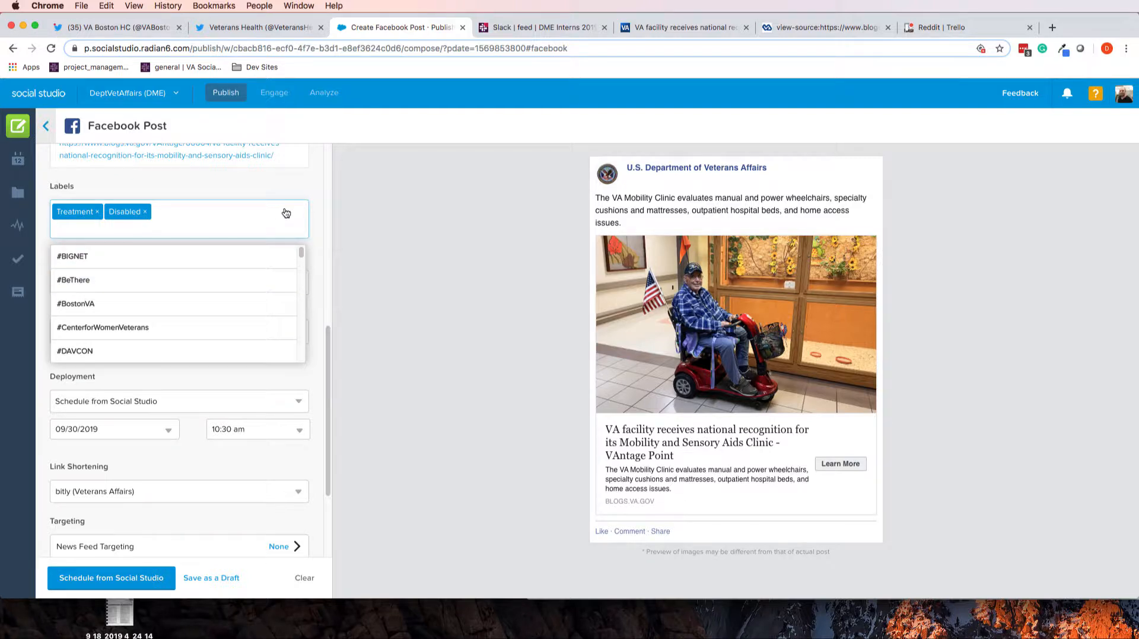
{"action": "type", "text": "Community"}
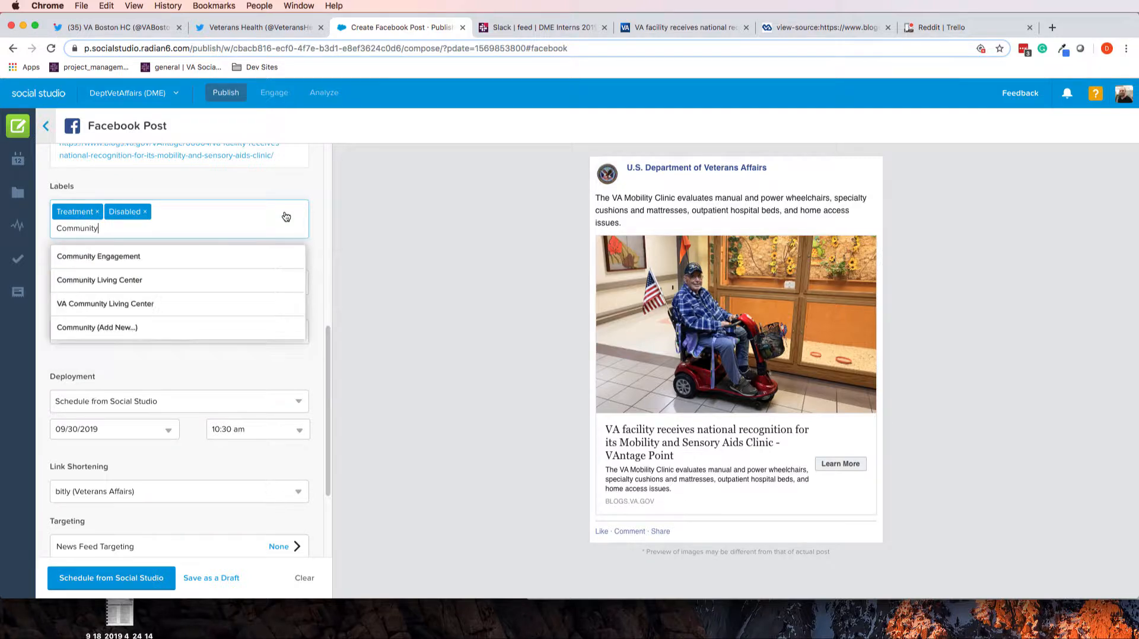
{"action": "left_click", "coordinate": [174, 281]}
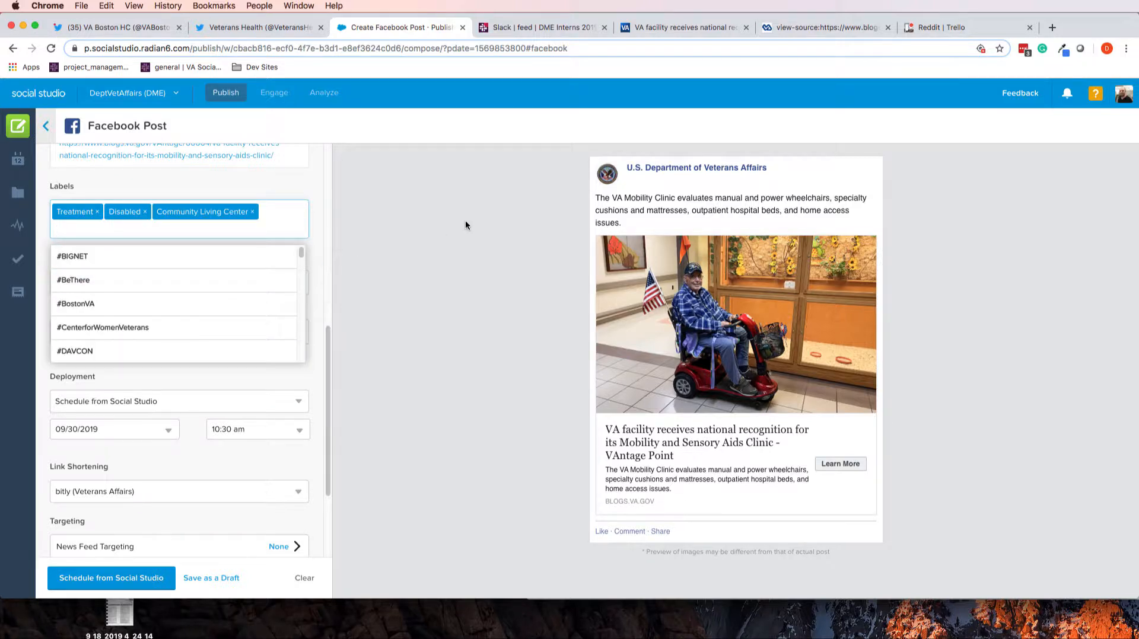
{"action": "type", "text": "Spin"}
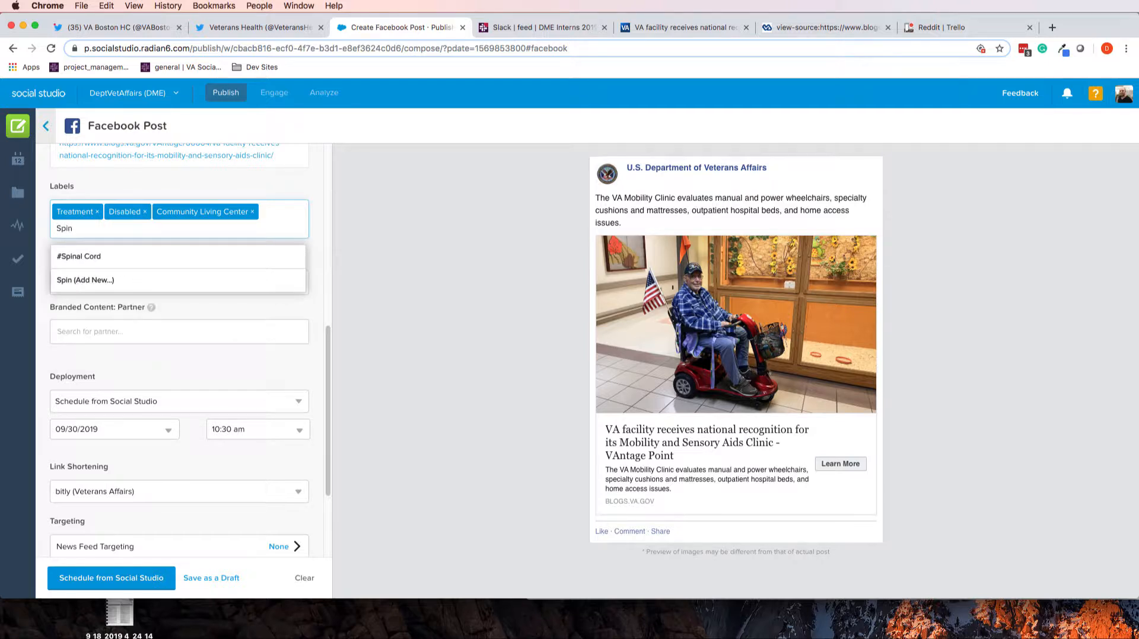
{"action": "left_click", "coordinate": [205, 257]}
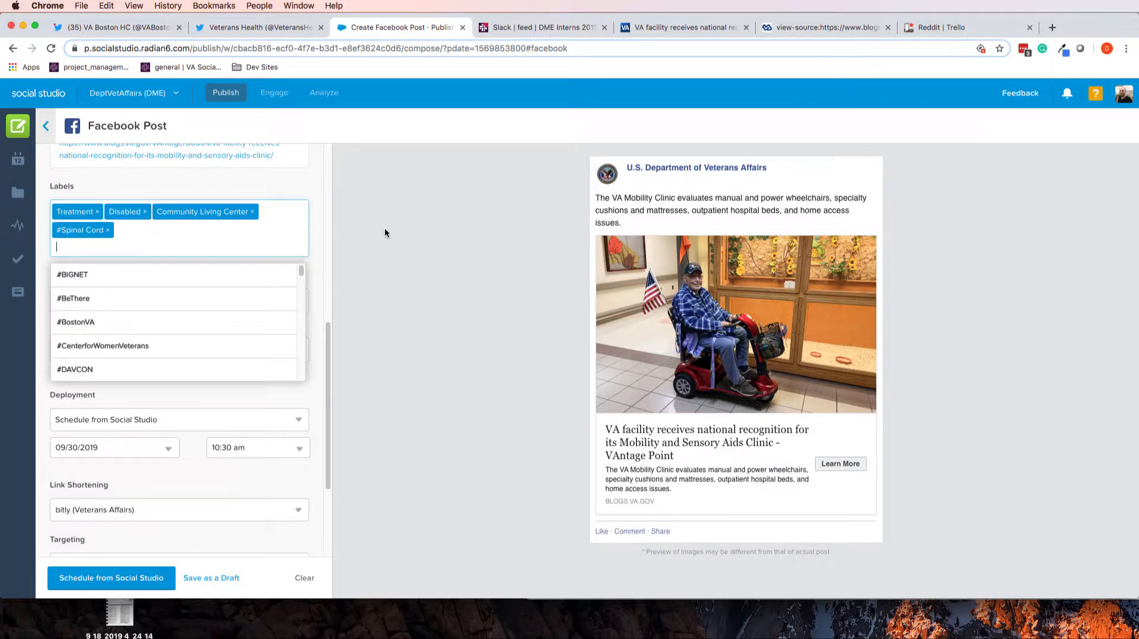
{"action": "left_click", "coordinate": [384, 228]}
- Consult the article again and add the labels VAMC and Health to the Facebook post
{"action": "left_click", "coordinate": [664, 21]}
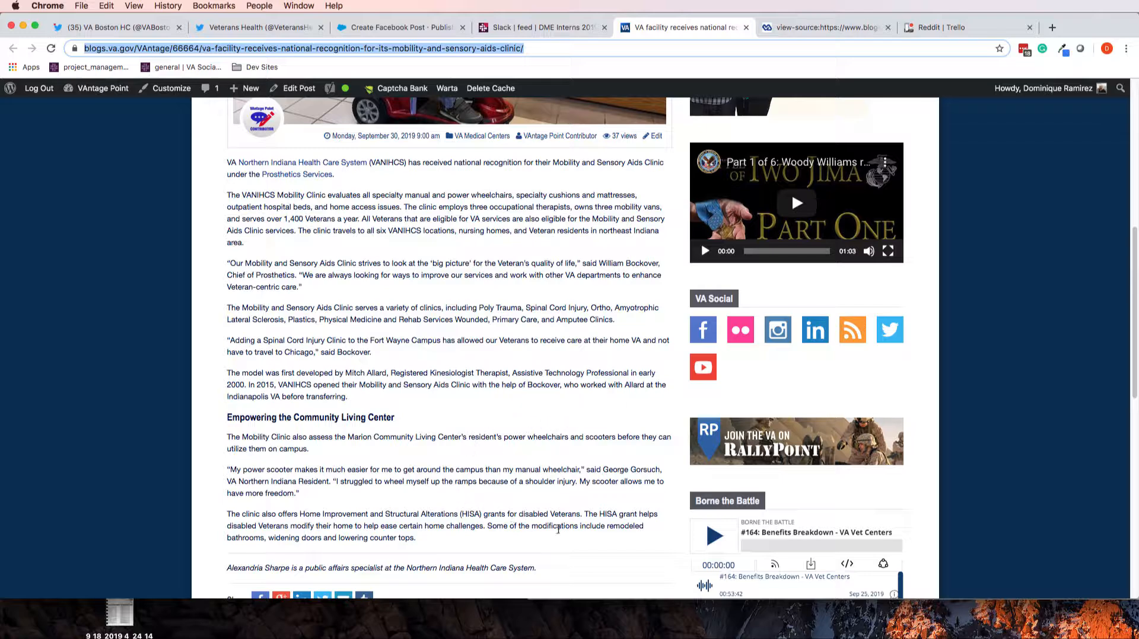
{"action": "scroll", "coordinate": [527, 513], "scroll_direction": "down", "scroll_amount": 3}
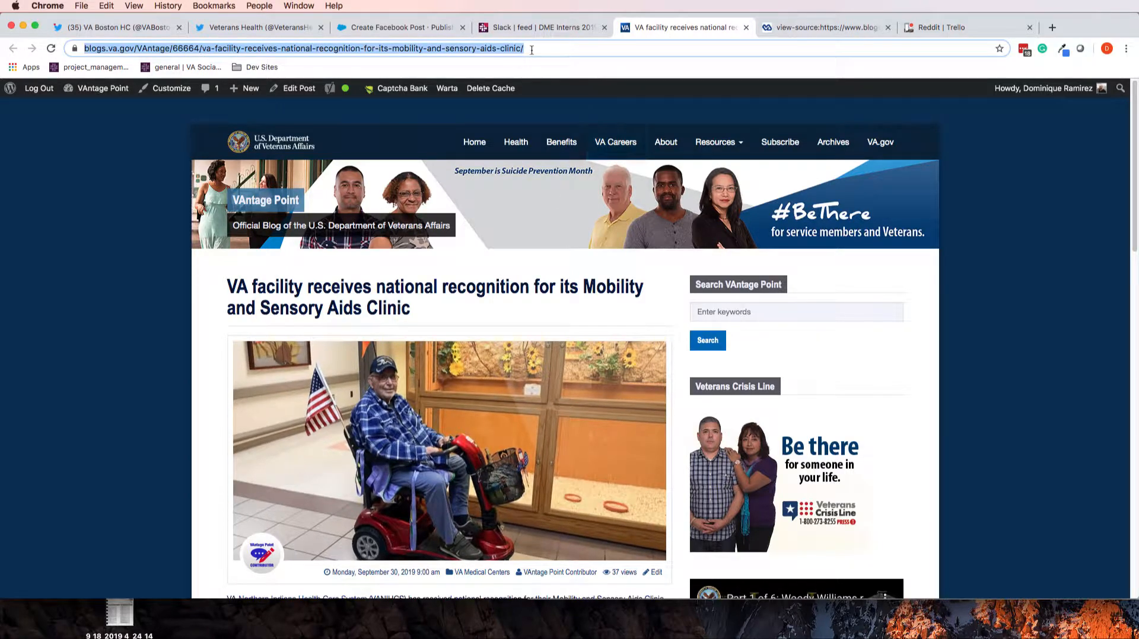
{"action": "left_click", "coordinate": [371, 28]}
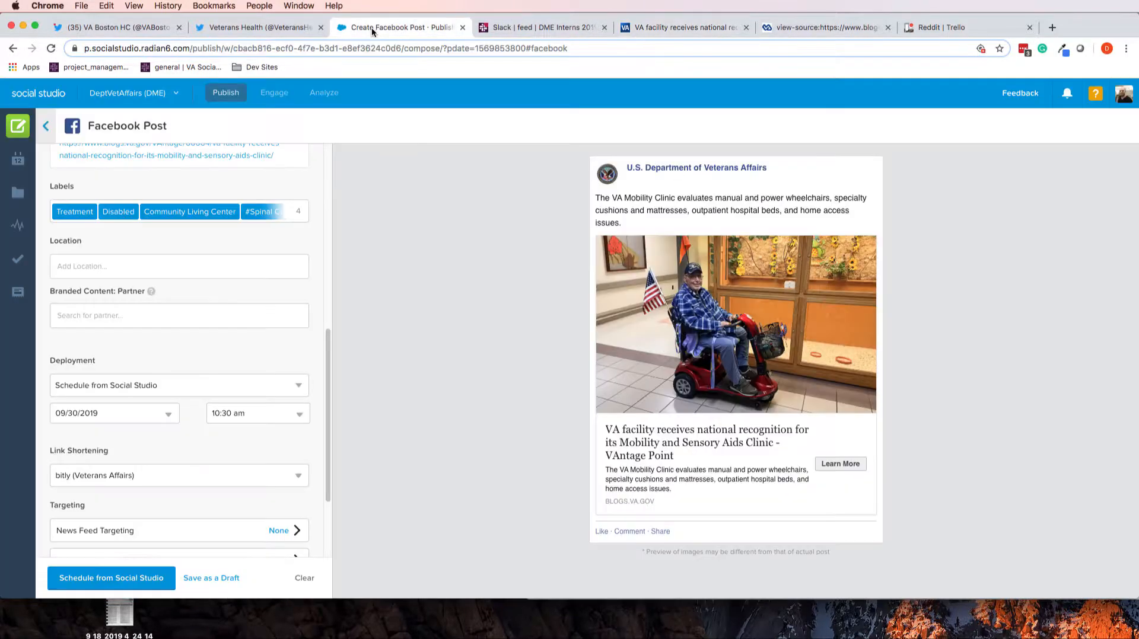
{"action": "left_click", "coordinate": [300, 211]}
{"action": "type", "text": "VAMC"}
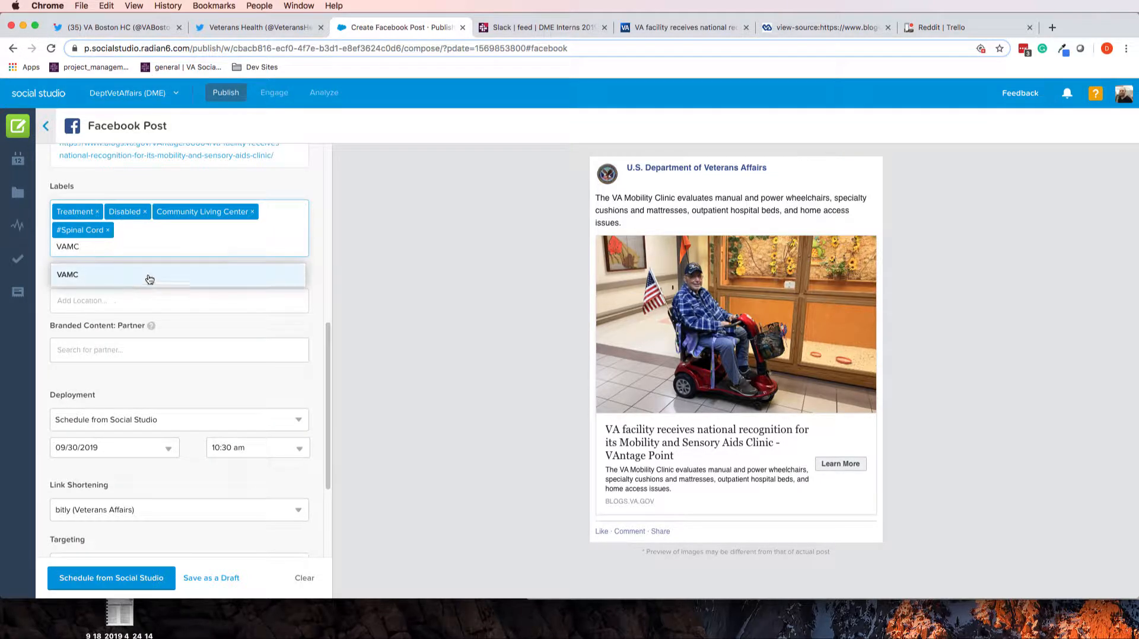
{"action": "left_click", "coordinate": [146, 278]}
{"action": "type", "text": "h"}
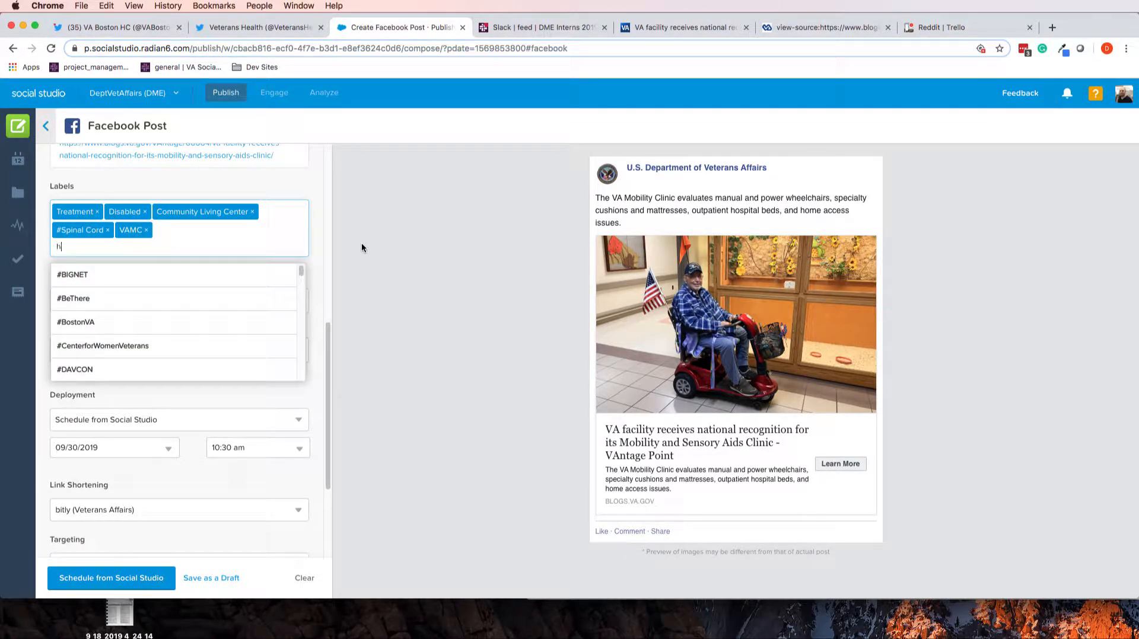
{"action": "type", "text": "eal"}
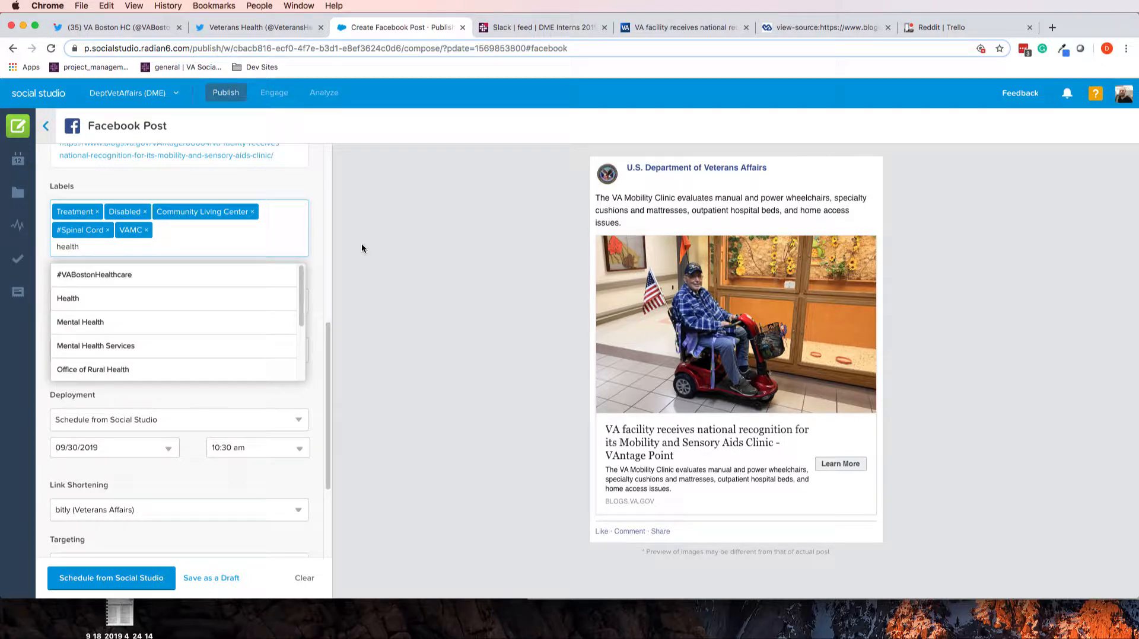
{"action": "type", "text": "th"}
{"action": "left_click", "coordinate": [152, 302]}
{"action": "left_click", "coordinate": [420, 268]}
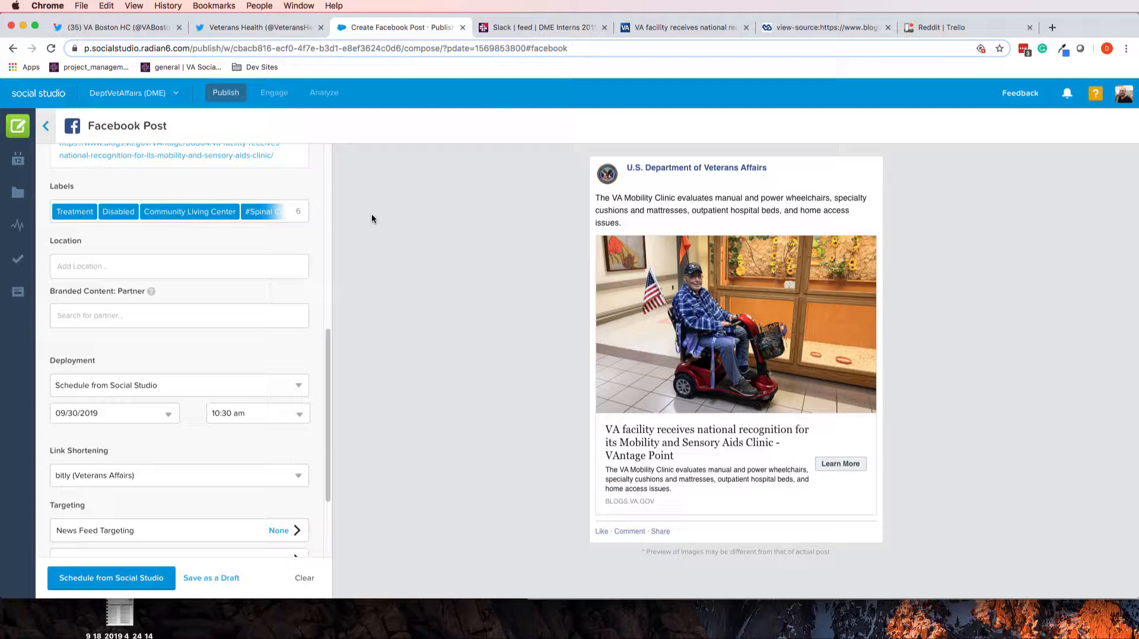
- Add the To Shared Content label to the Facebook post and schedule the post from Social Studio
{"action": "left_click", "coordinate": [298, 215]}
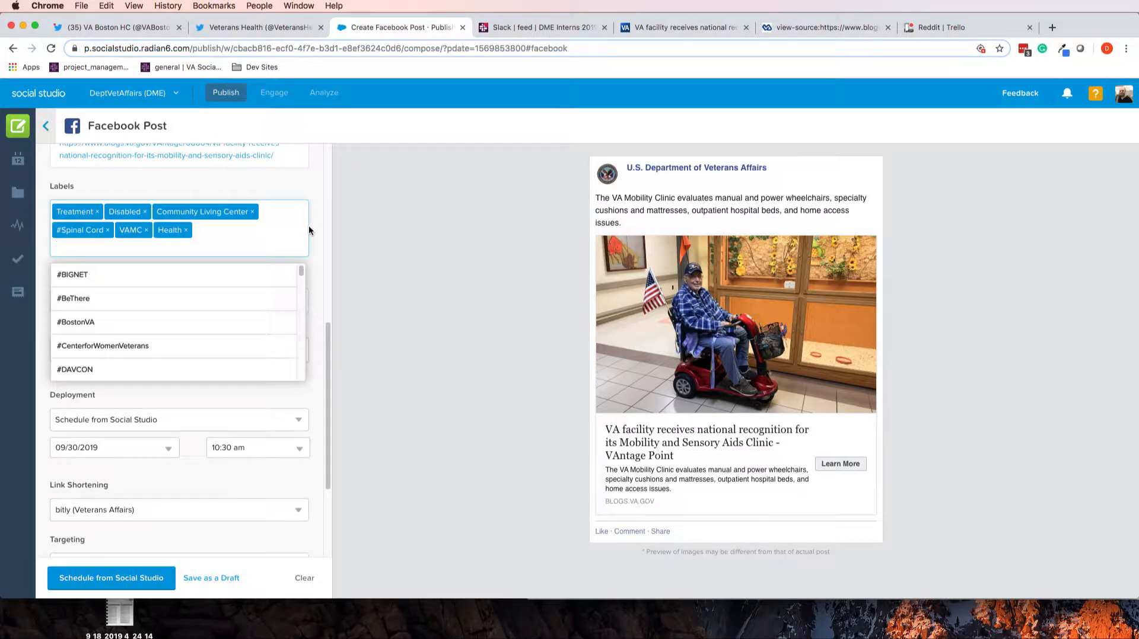
{"action": "type", "text": "Tp"}
{"action": "type", "text": "o "}
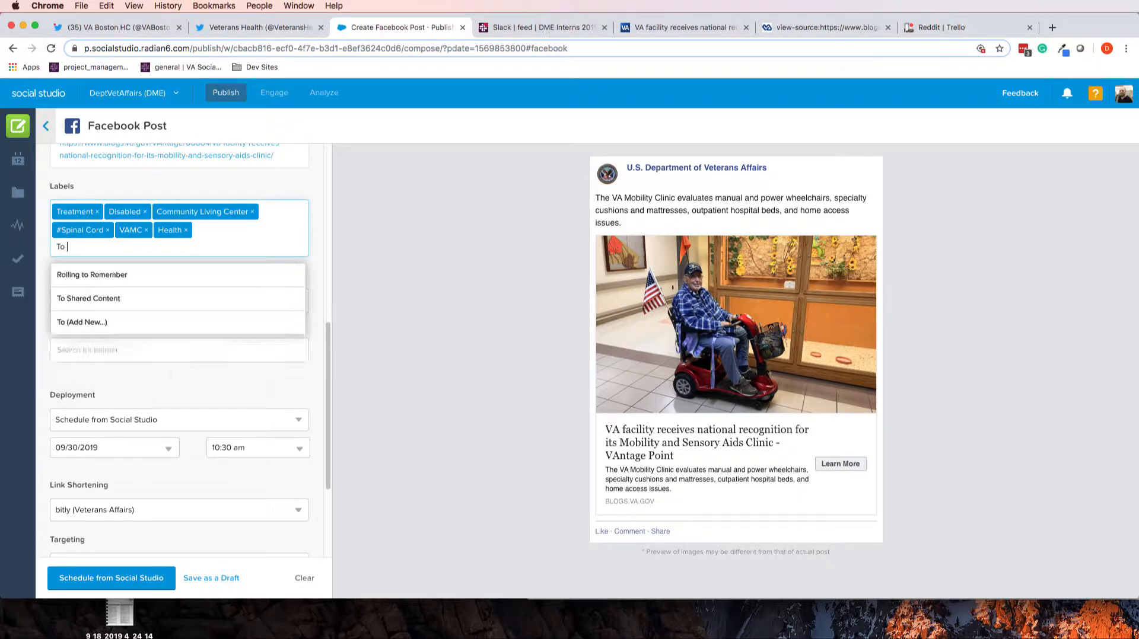
{"action": "type", "text": "Shared"}
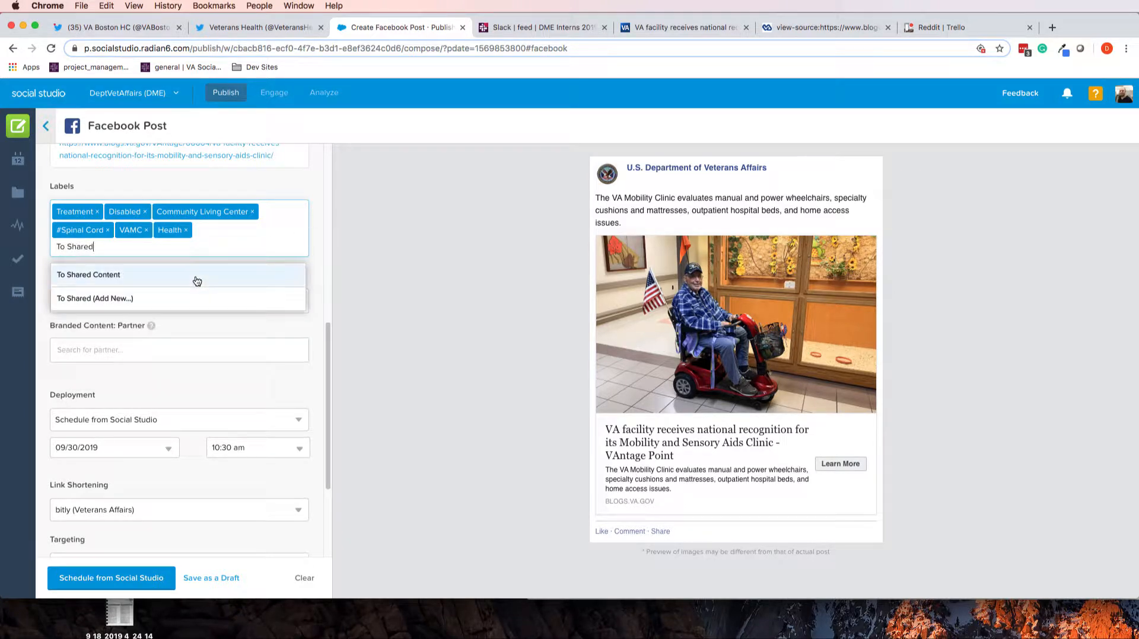
{"action": "left_click", "coordinate": [199, 279]}
{"action": "left_click", "coordinate": [362, 276]}
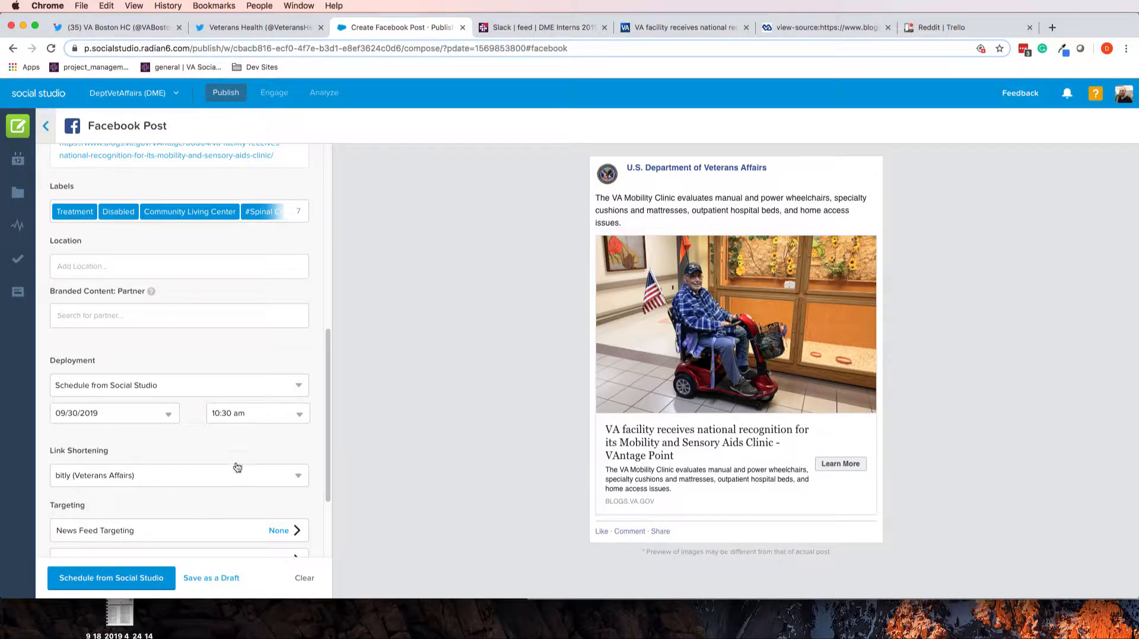
{"action": "left_click", "coordinate": [107, 580]}
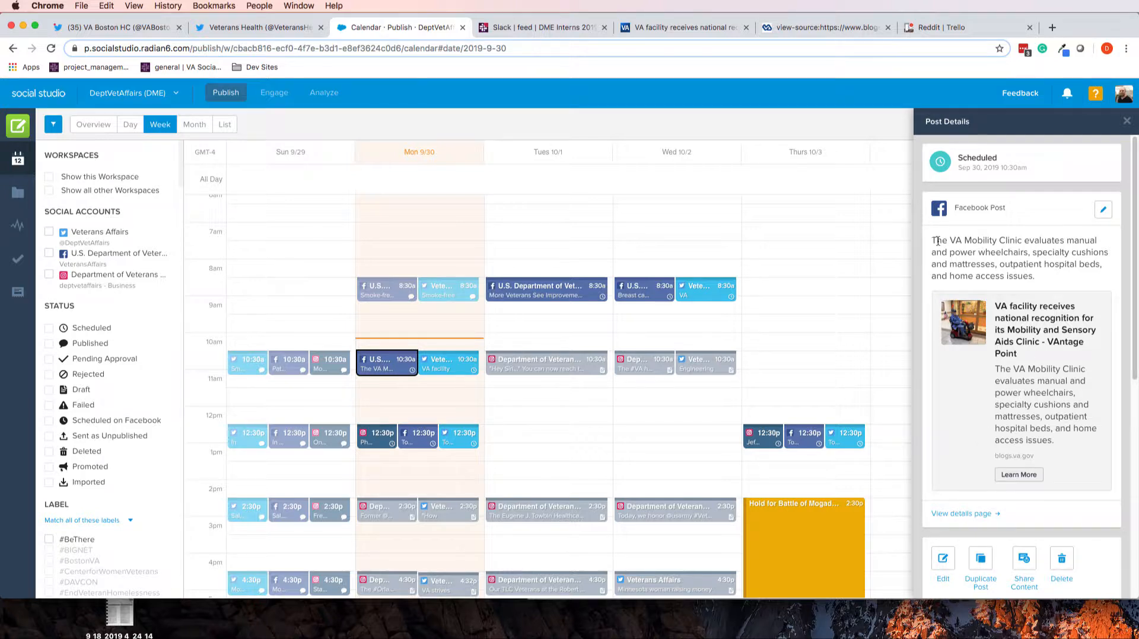
- Review the link description in the scheduled Facebook post's details and close the details
{"action": "left_click_drag", "start_coordinate": [997, 368], "coordinate": [1057, 446]}
{"action": "left_click", "coordinate": [1056, 429]}
{"action": "left_click_drag", "start_coordinate": [994, 368], "coordinate": [1057, 444]}
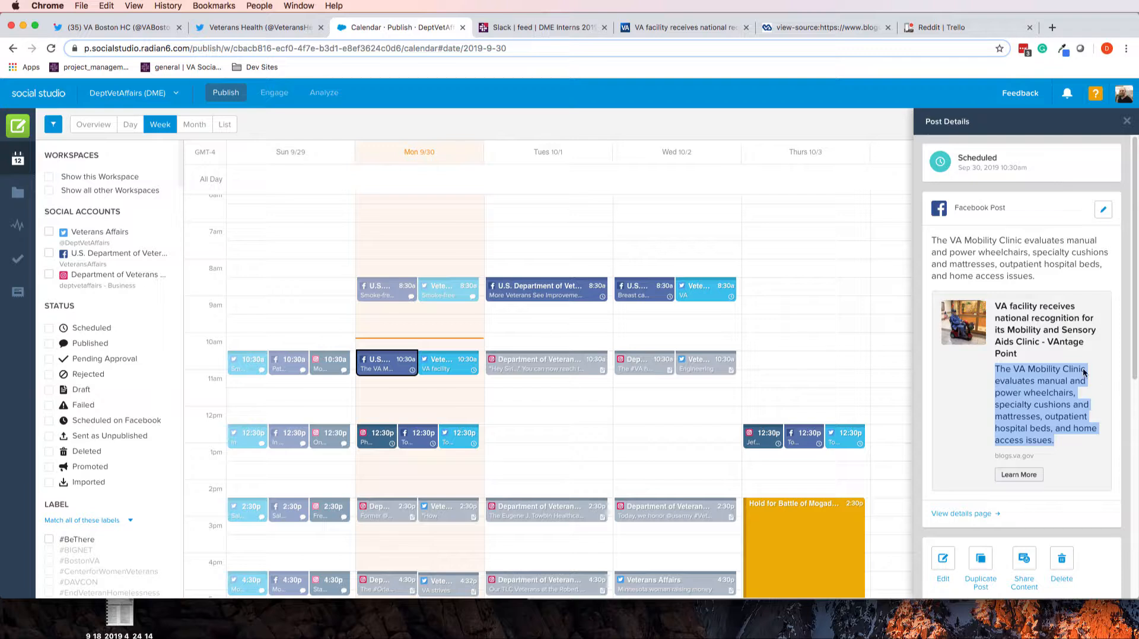
{"action": "left_click", "coordinate": [1127, 121]}
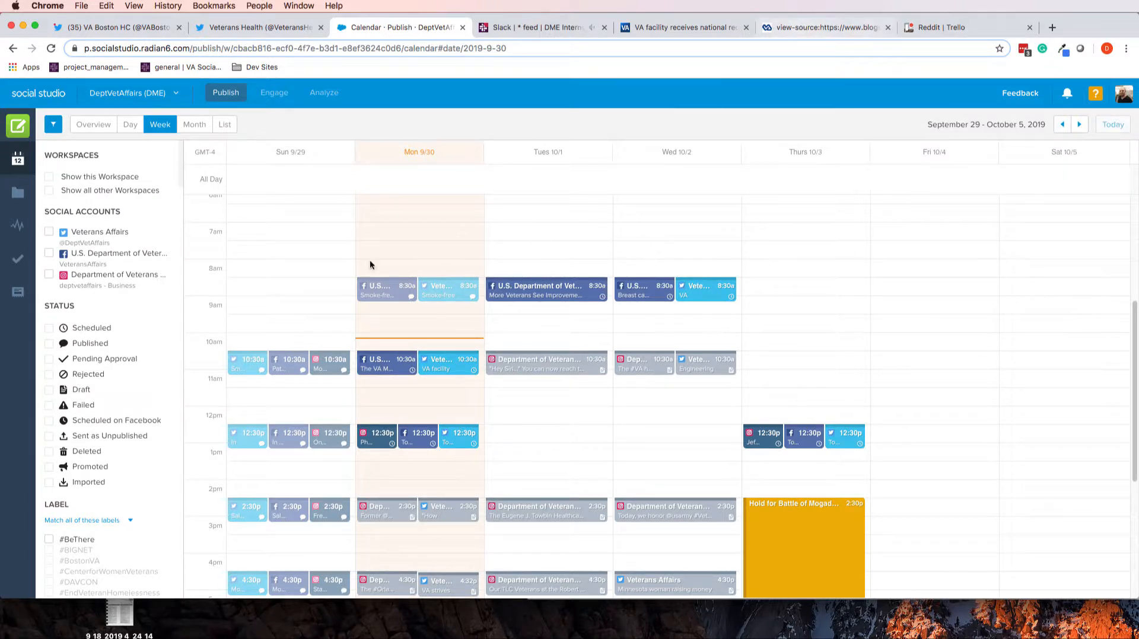
- Open the Share Content form for the Mobility Clinic Facebook post scheduled on Monday 9/30 at 10:30 am
{"action": "left_click", "coordinate": [383, 370]}
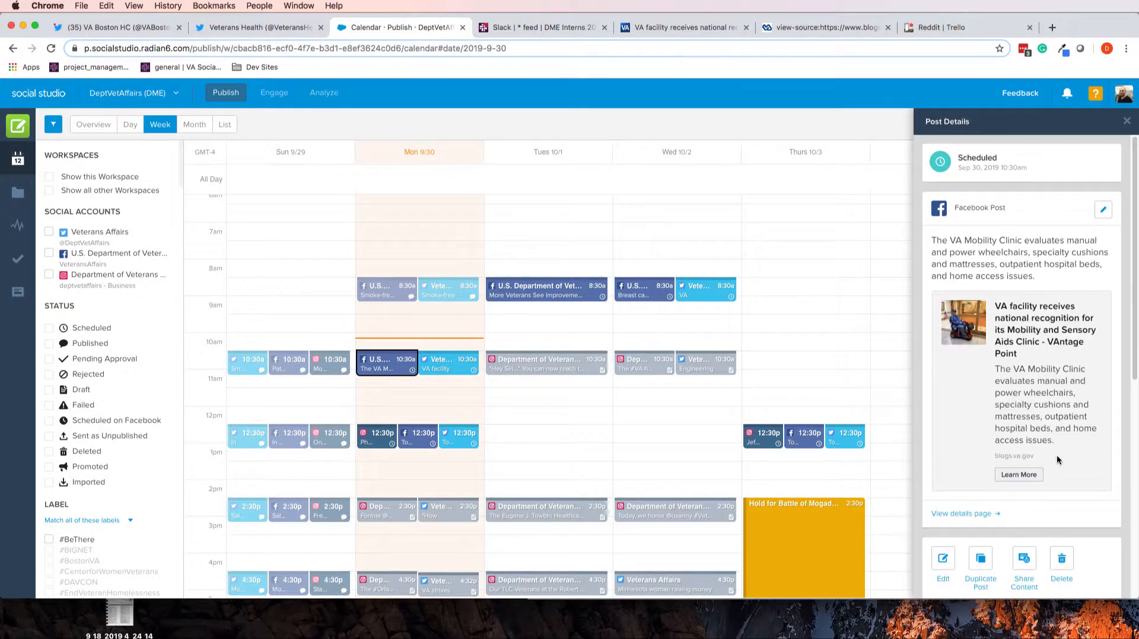
{"action": "scroll", "coordinate": [1057, 460], "scroll_direction": "down", "scroll_amount": 5}
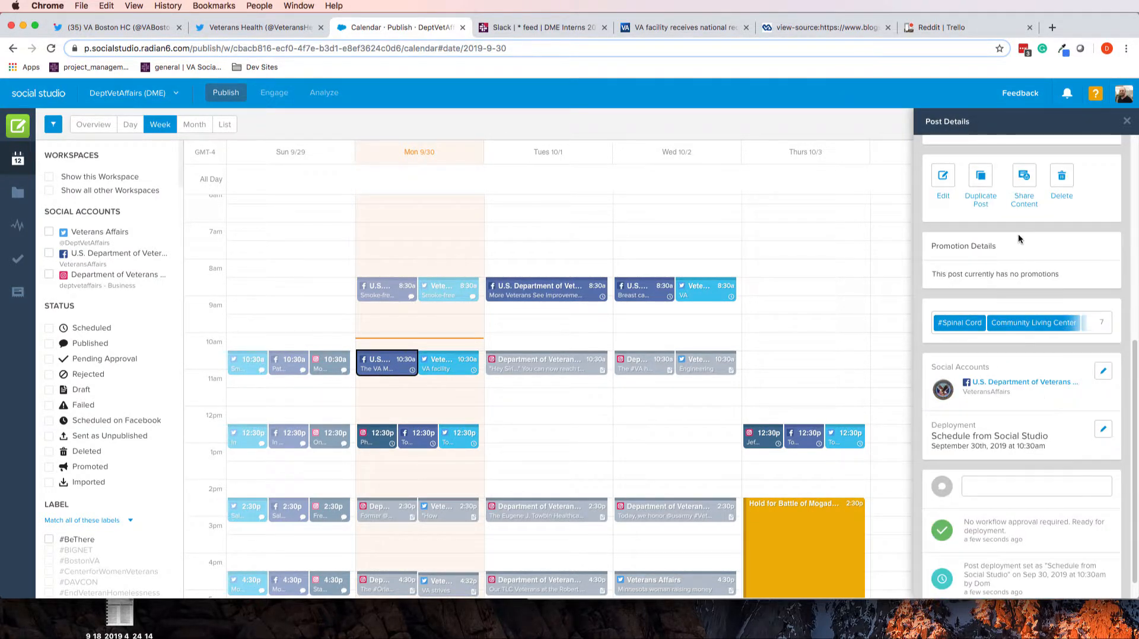
{"action": "scroll", "coordinate": [1020, 233], "scroll_direction": "up", "scroll_amount": 5}
{"action": "scroll", "coordinate": [1019, 233], "scroll_direction": "down", "scroll_amount": 5}
{"action": "left_click", "coordinate": [1030, 304]}
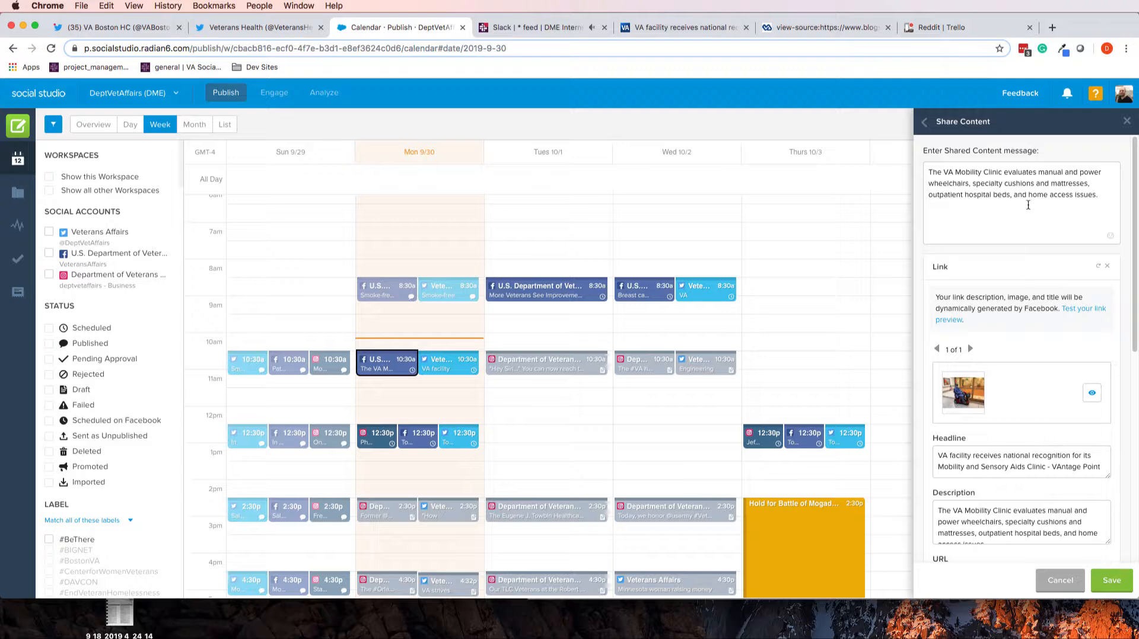
- Set the shared content to be shared with all 26 workspaces
{"action": "scroll", "coordinate": [1042, 348], "scroll_direction": "down", "scroll_amount": 3}
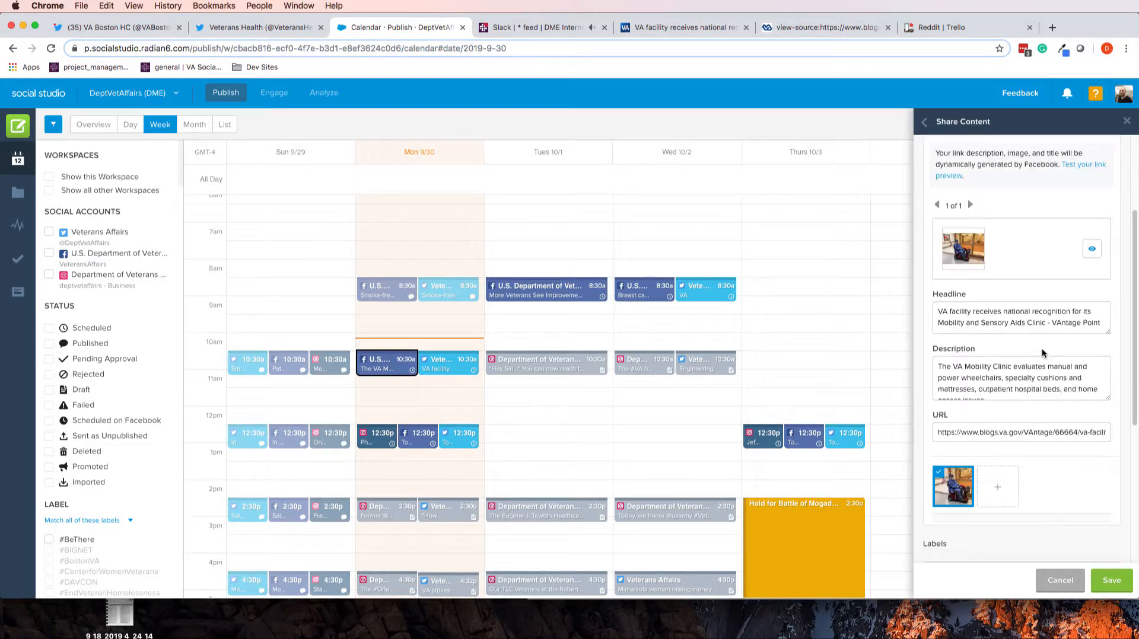
{"action": "scroll", "coordinate": [1019, 391], "scroll_direction": "down", "scroll_amount": 5}
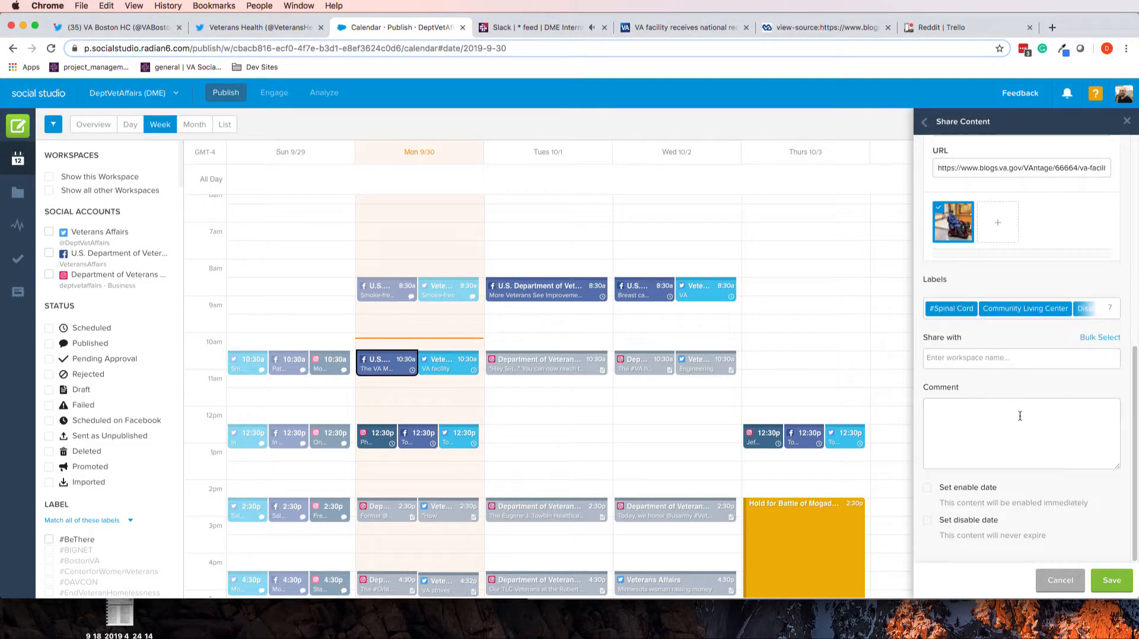
{"action": "left_click", "coordinate": [957, 355]}
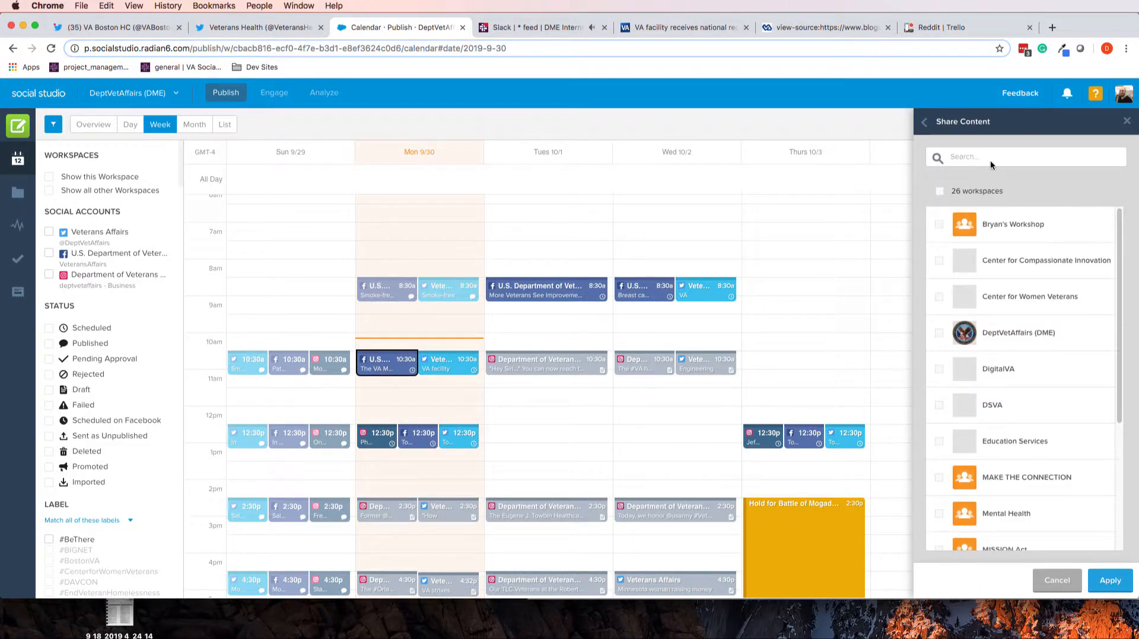
{"action": "left_click", "coordinate": [939, 191]}
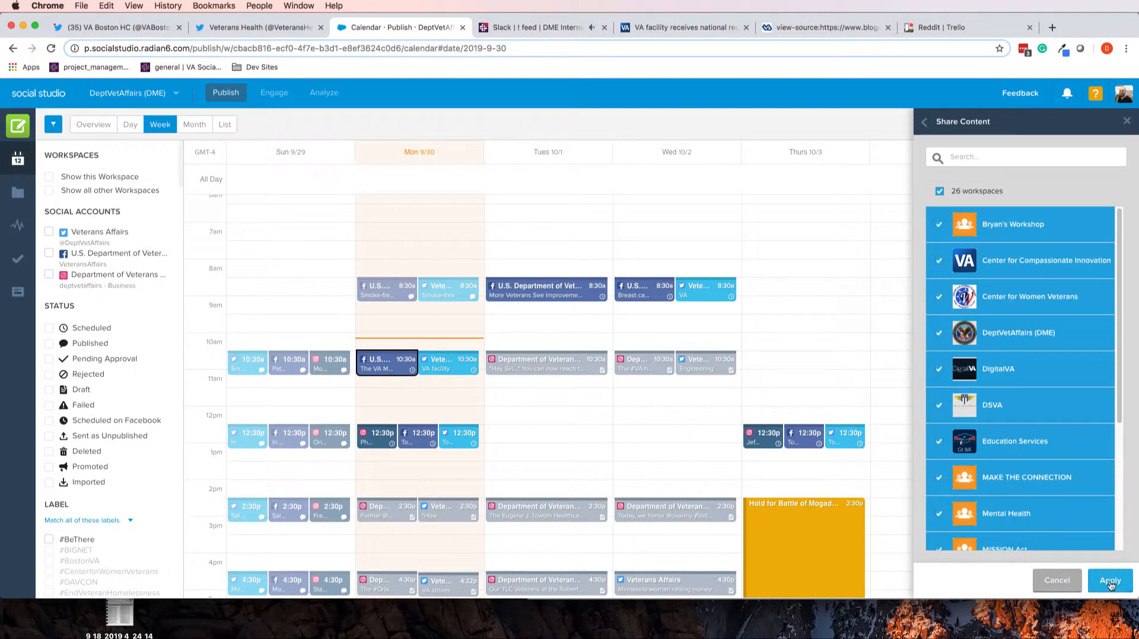
{"action": "left_click", "coordinate": [1109, 580]}
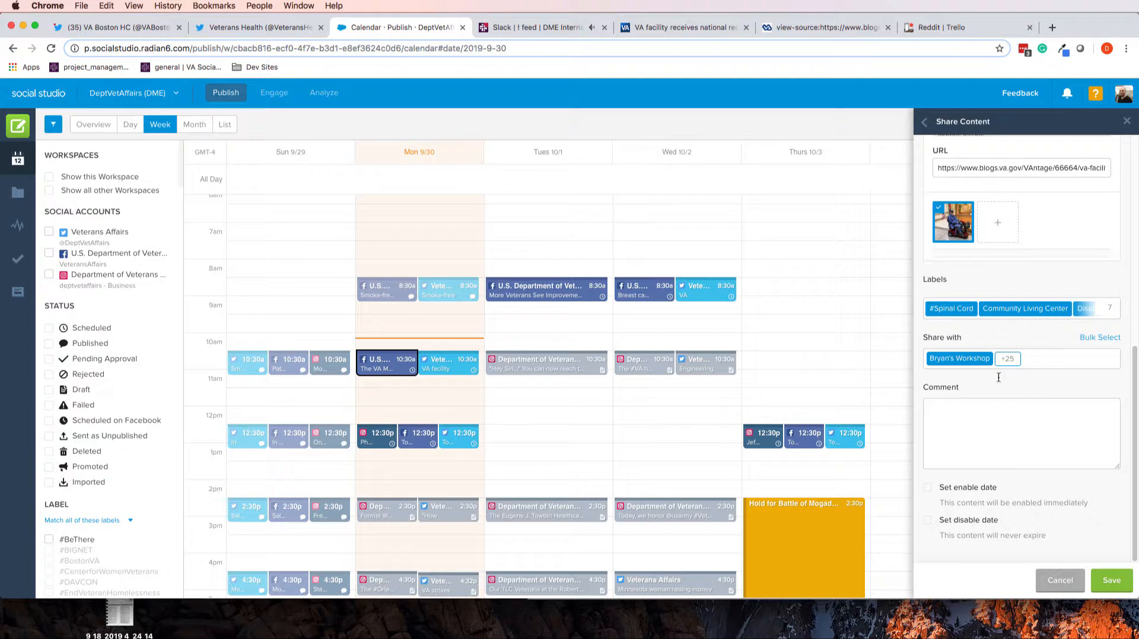
- Enter the comment "For Facebook" for the shared content
{"action": "left_click", "coordinate": [992, 429]}
{"action": "type", "text": "For Fa"}
{"action": "key", "text": "BackSpace"}
{"action": "key", "text": "BackSpace"}
{"action": "key", "text": "BackSpace"}
{"action": "type", "text": "book"}
- Enable a disable date for the shared content and set it to 10/14/2019
{"action": "left_click", "coordinate": [945, 521]}
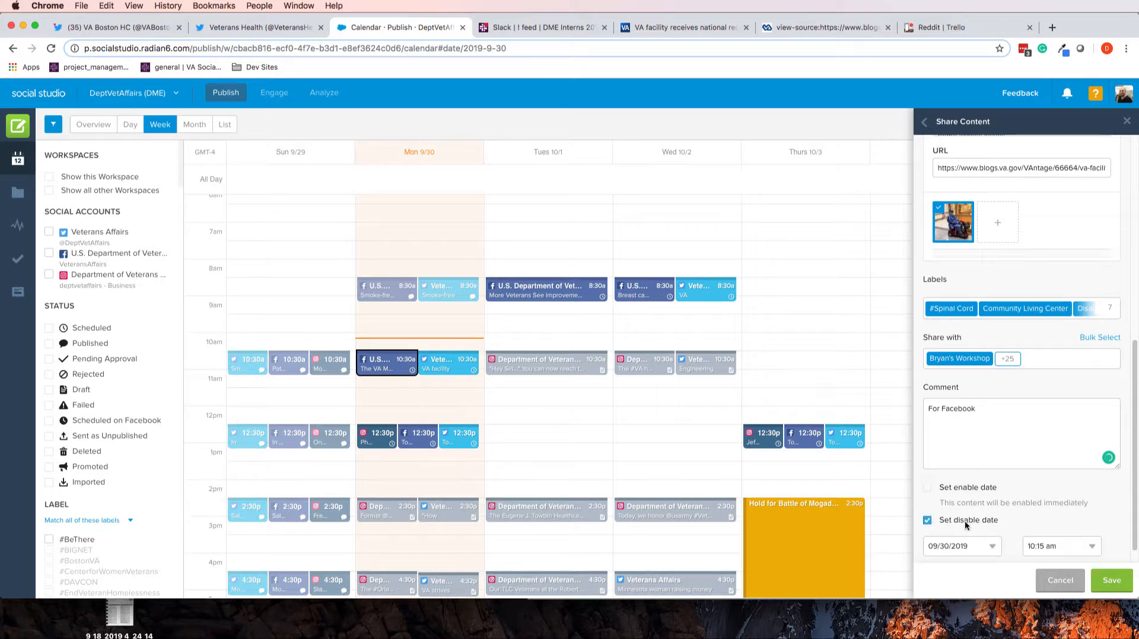
{"action": "left_click", "coordinate": [994, 547]}
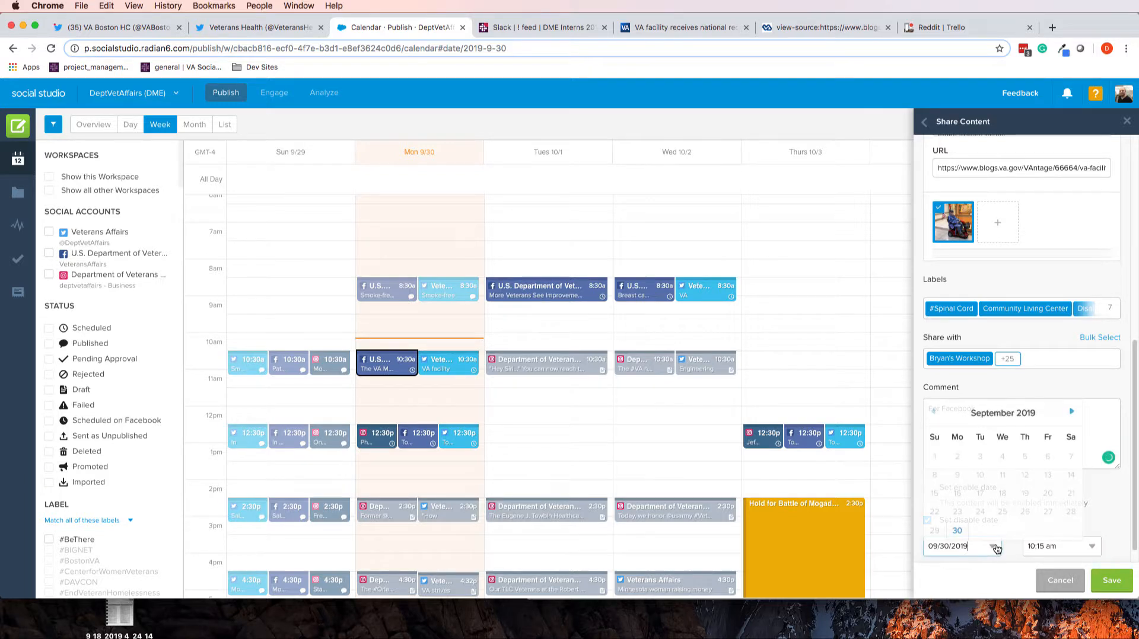
{"action": "left_click", "coordinate": [1072, 411]}
{"action": "left_click", "coordinate": [957, 495]}
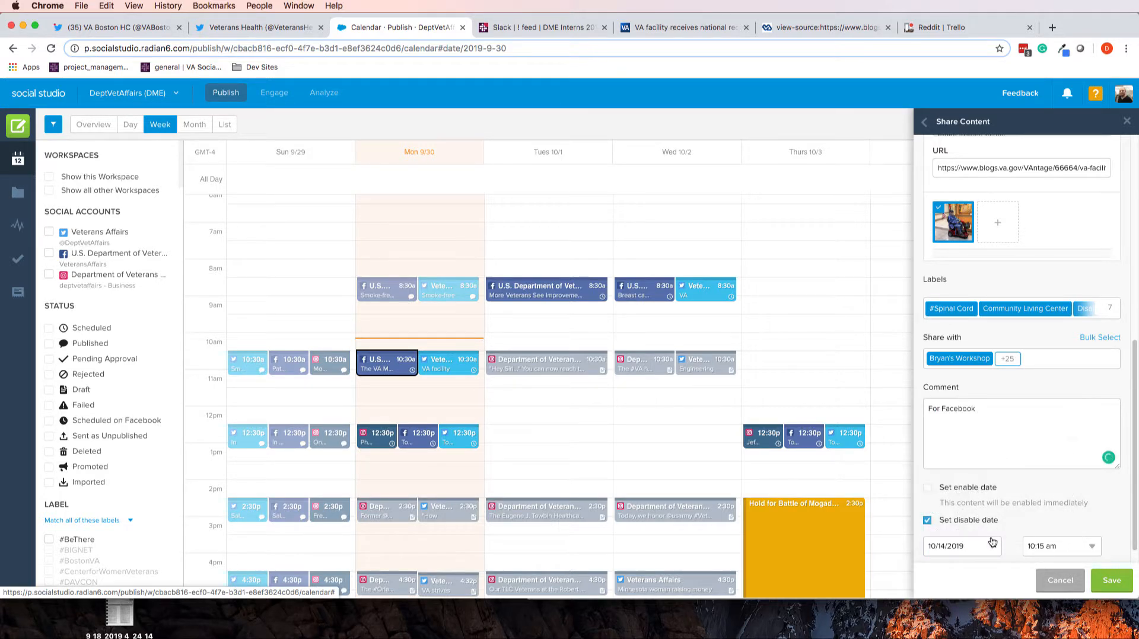
{"action": "scroll", "coordinate": [1080, 508], "scroll_direction": "down", "scroll_amount": 1}
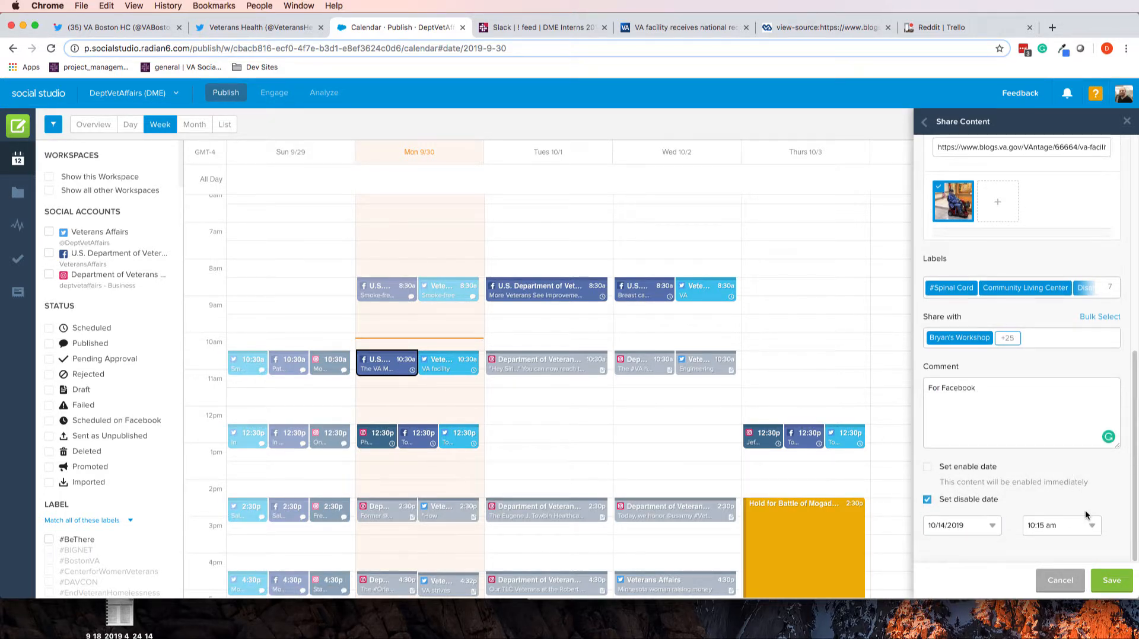
{"action": "scroll", "coordinate": [1084, 510], "scroll_direction": "up", "scroll_amount": 5}
{"action": "scroll", "coordinate": [1060, 399], "scroll_direction": "down", "scroll_amount": 5}
{"action": "scroll", "coordinate": [1046, 419], "scroll_direction": "up", "scroll_amount": 5}
{"action": "scroll", "coordinate": [1045, 419], "scroll_direction": "down", "scroll_amount": 5}
{"action": "scroll", "coordinate": [1047, 423], "scroll_direction": "up", "scroll_amount": 5}
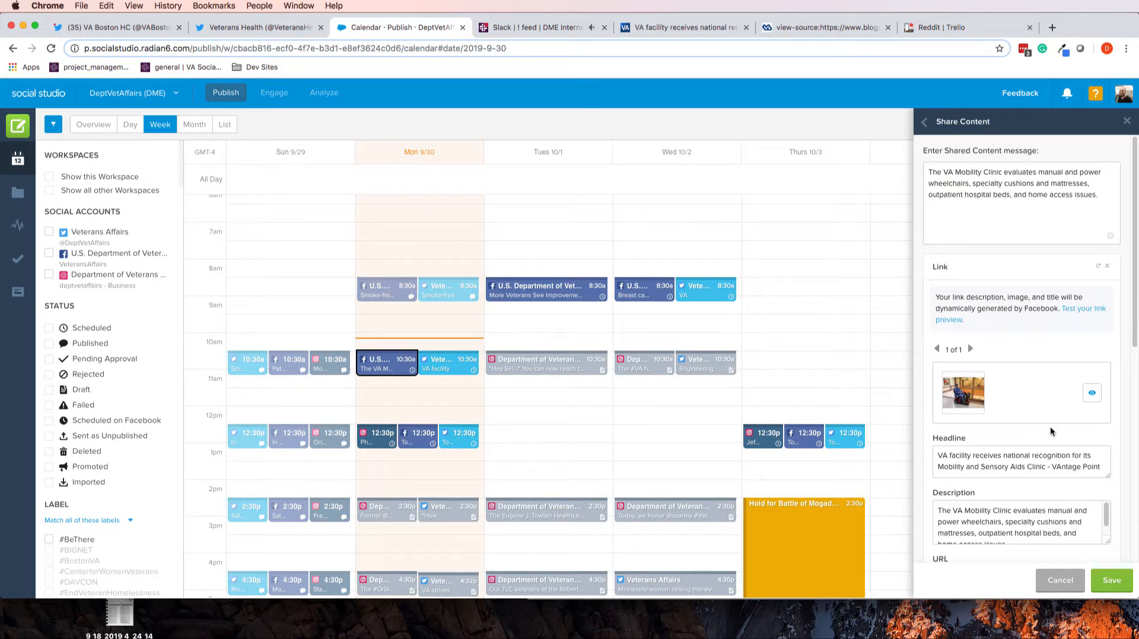
- Save the Mobility Clinic shared content and open the Shared Content library
{"action": "left_click", "coordinate": [1107, 584]}
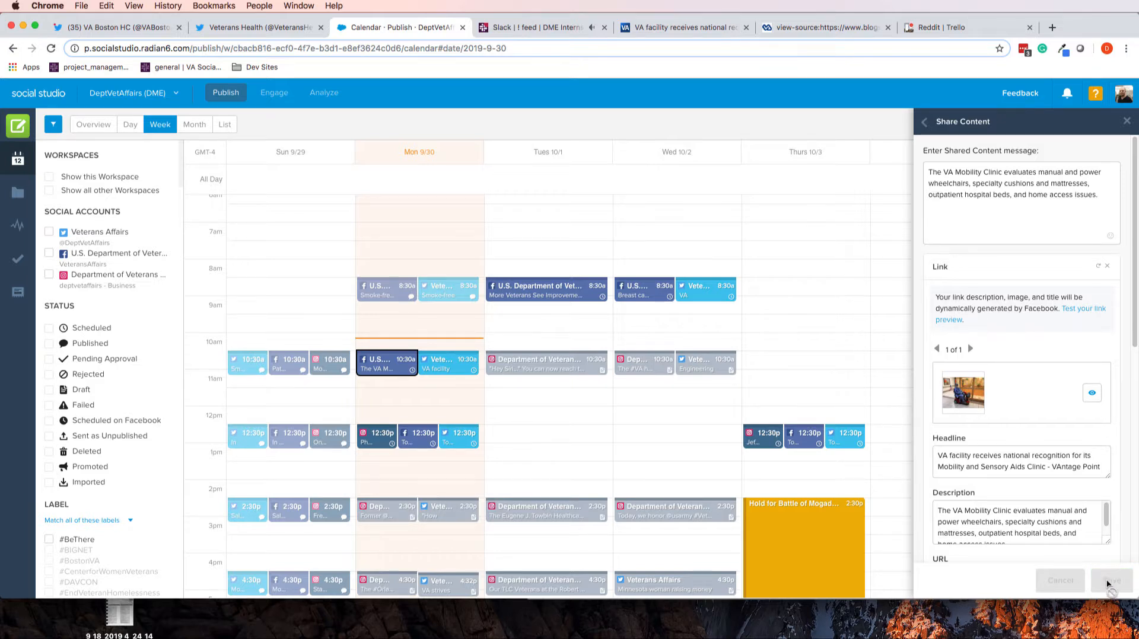
{"action": "left_click", "coordinate": [18, 292]}
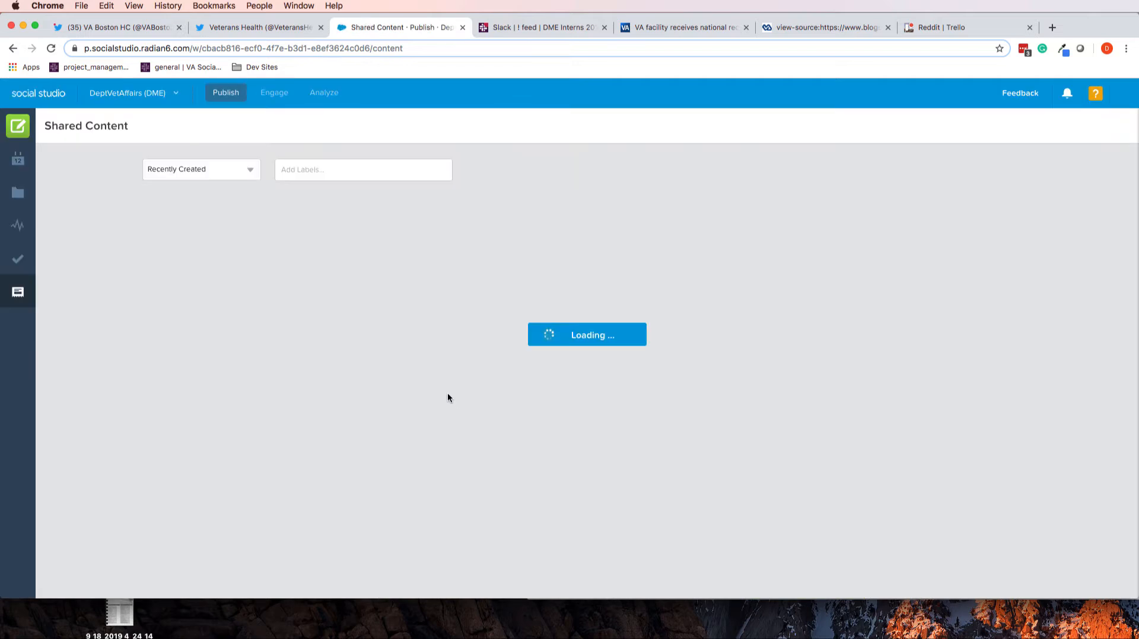
{"action": "scroll", "coordinate": [273, 408], "scroll_direction": "down", "scroll_amount": 8}
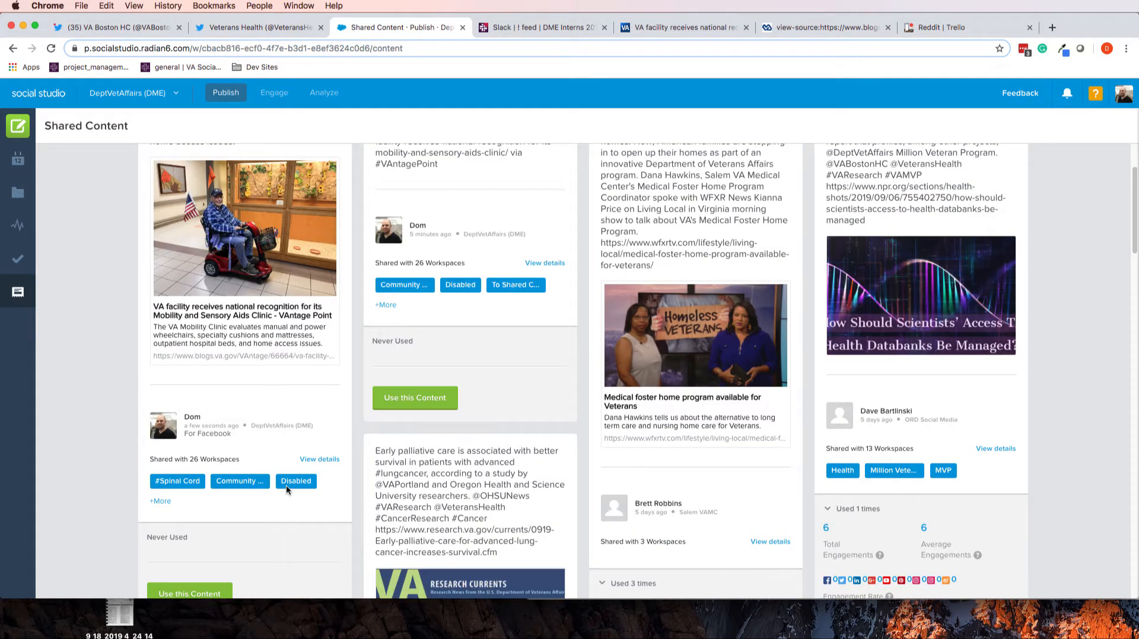
{"action": "scroll", "coordinate": [286, 488], "scroll_direction": "up", "scroll_amount": 10}
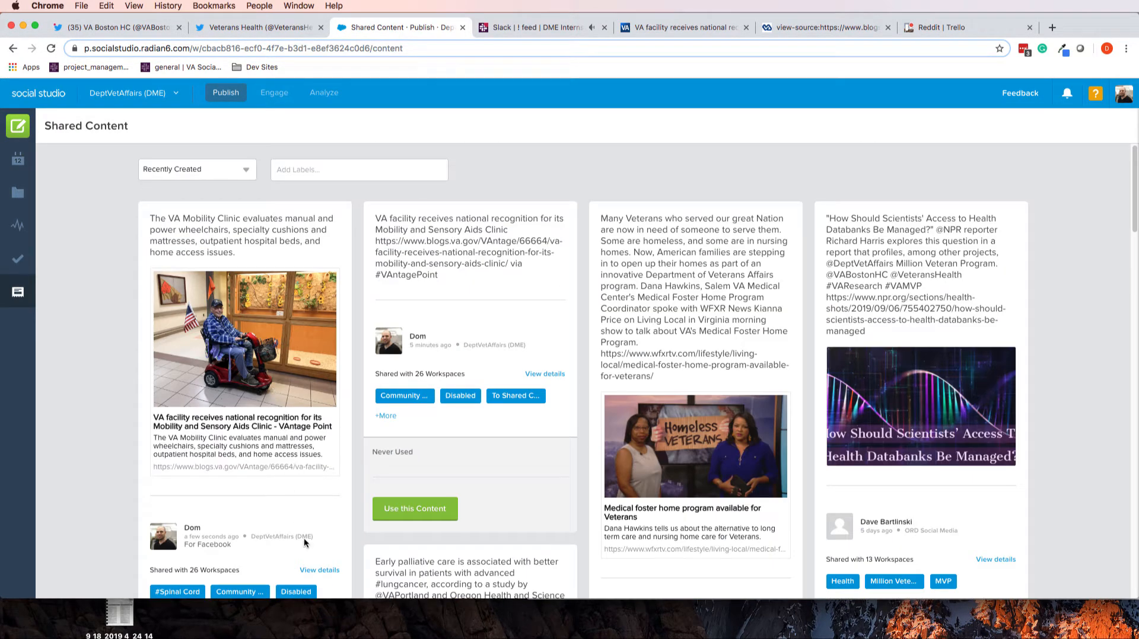
- Open the details of the Mobility Clinic shared content commented "For Facebook" and review its sharing settings
{"action": "left_click", "coordinate": [319, 570]}
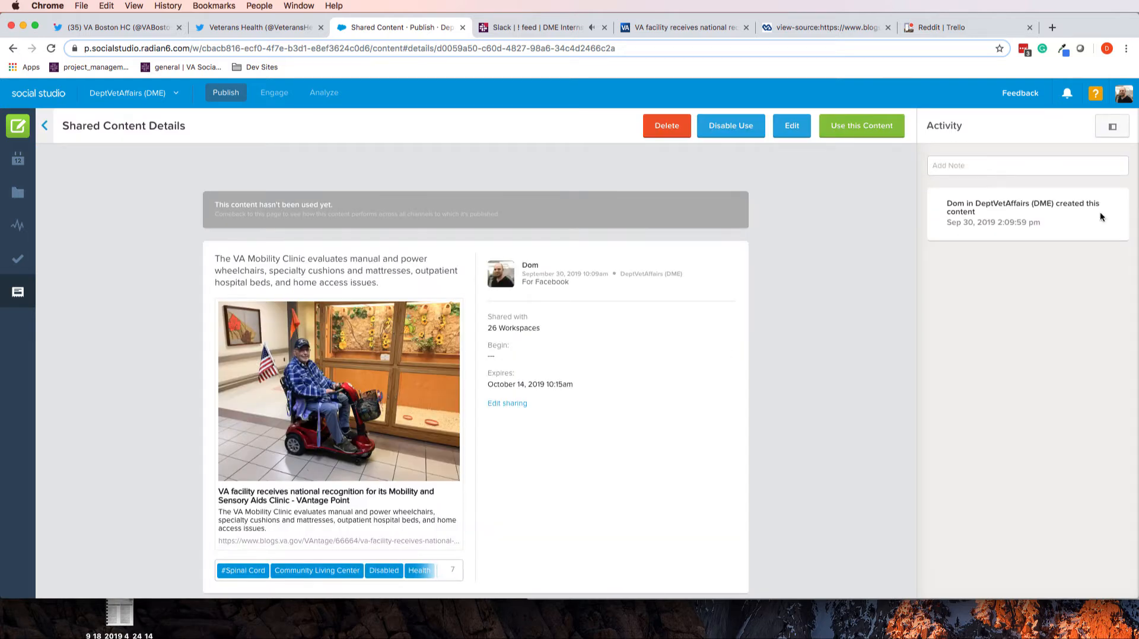
{"action": "scroll", "coordinate": [720, 341], "scroll_direction": "down", "scroll_amount": 1}
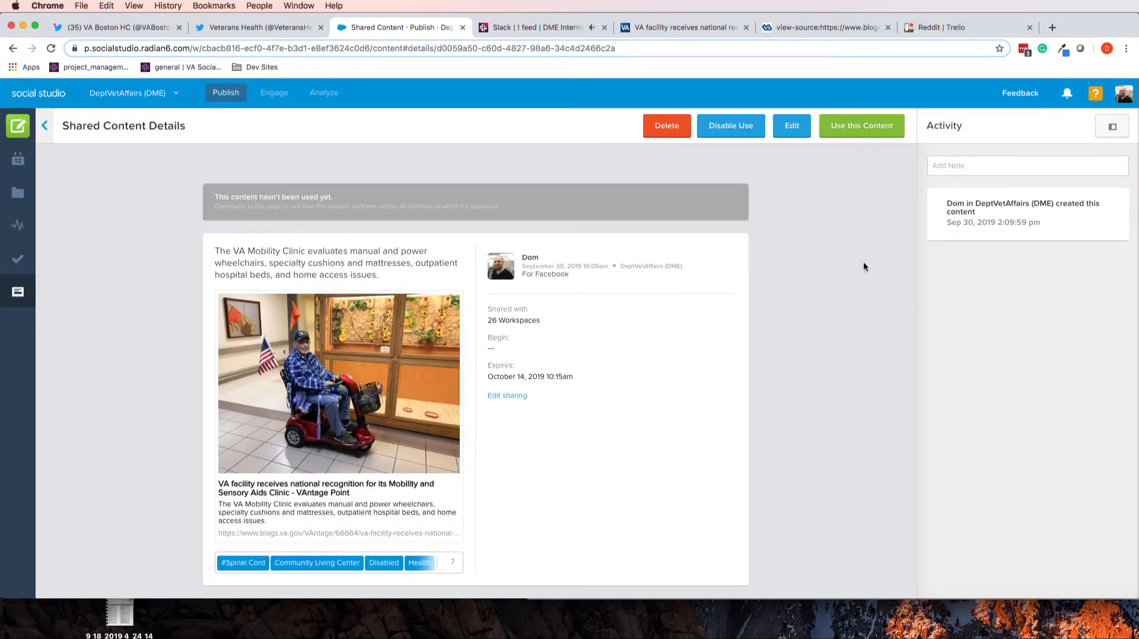
{"action": "scroll", "coordinate": [899, 350], "scroll_direction": "up", "scroll_amount": 1}
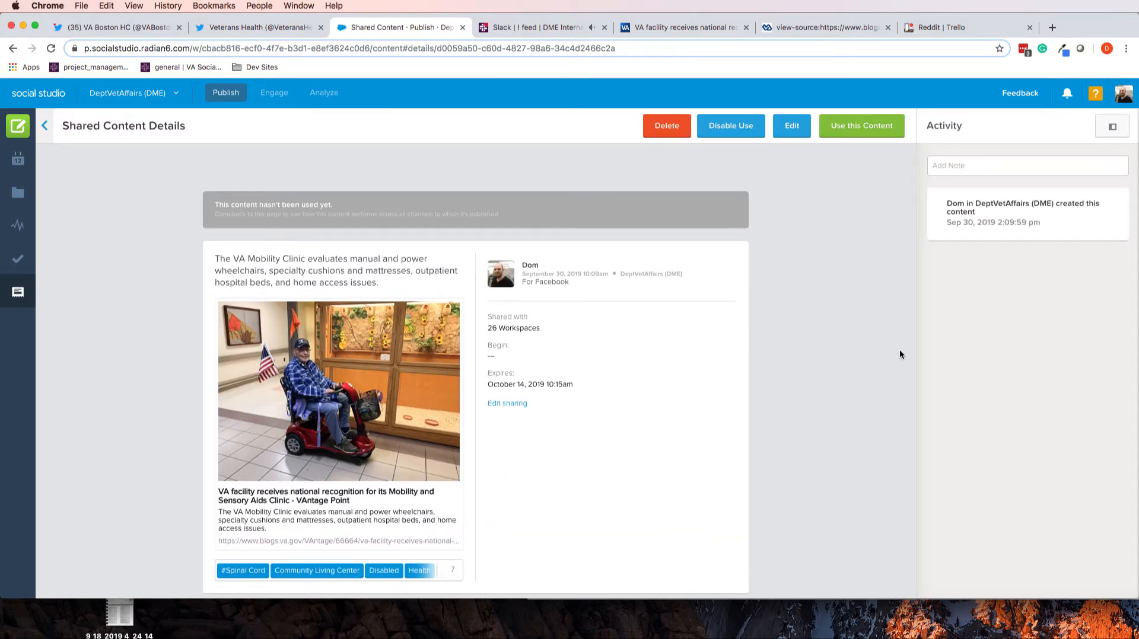
- Add the activity note "For Facebook" to the Mobility Clinic shared content and return to the calendar
{"action": "left_click", "coordinate": [1089, 165]}
{"action": "type", "text": "For Fac"}
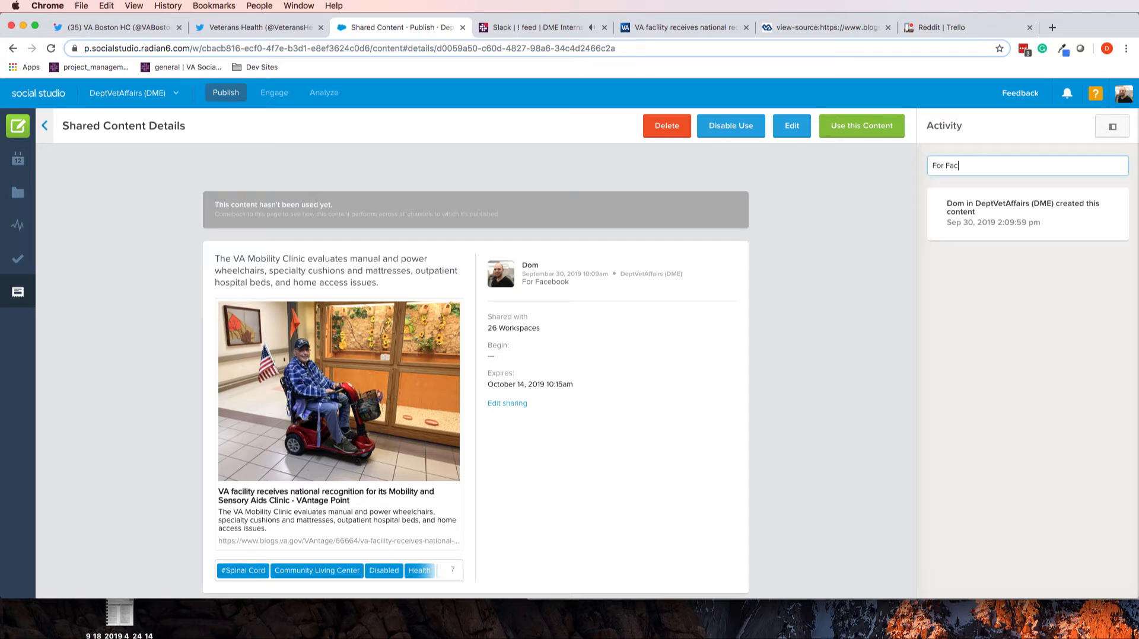
{"action": "type", "text": "ebvo"}
{"action": "key", "text": "Return"}
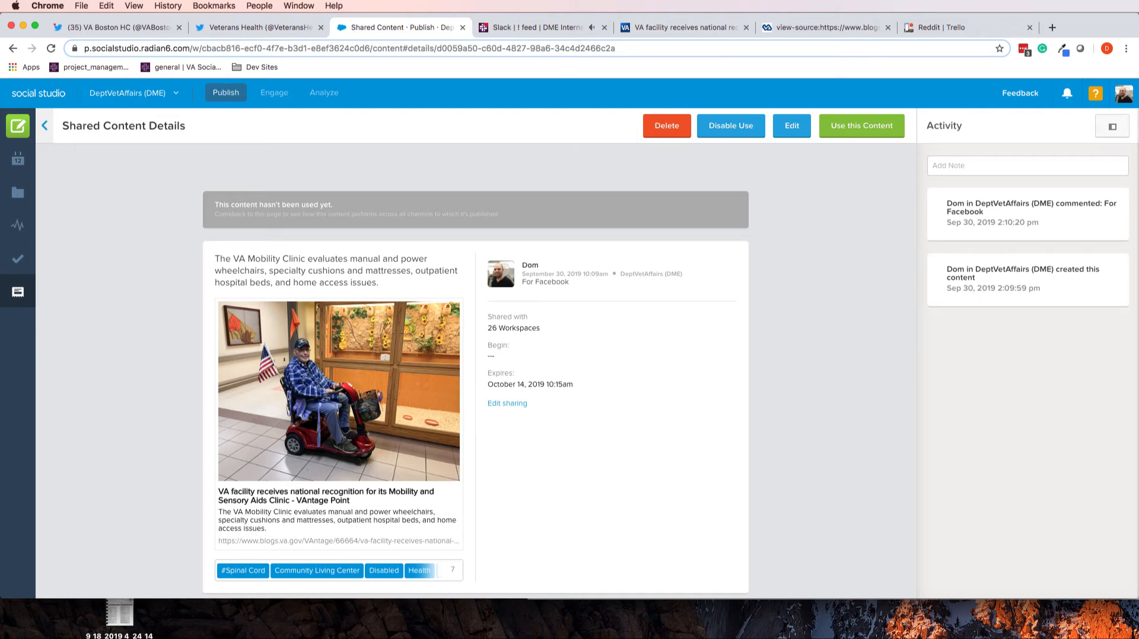
{"action": "left_click", "coordinate": [31, 164]}
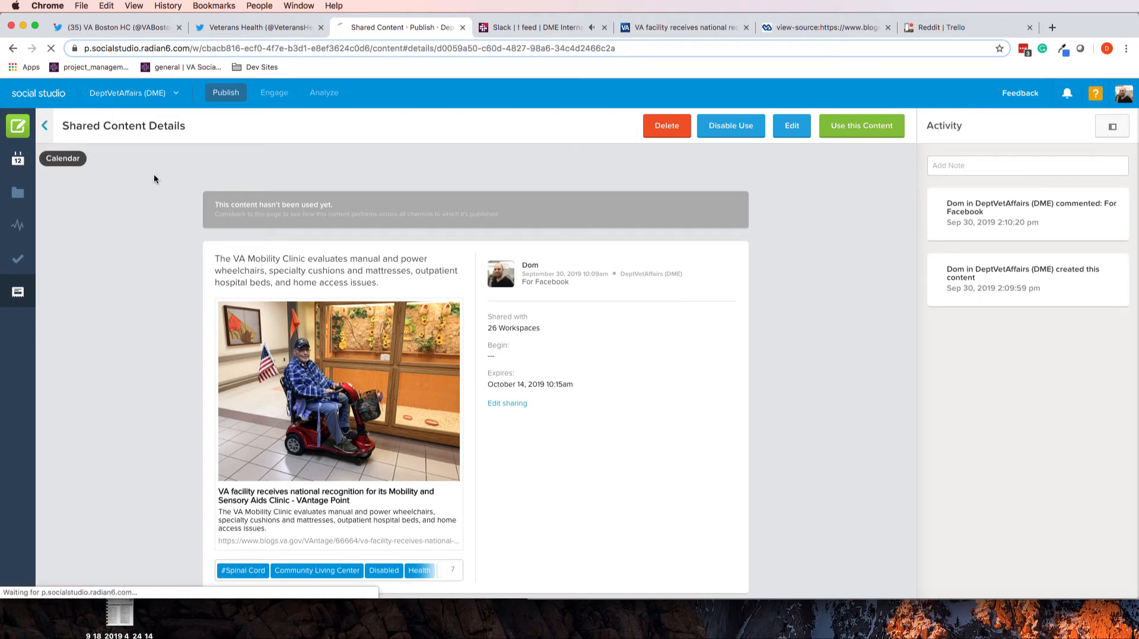